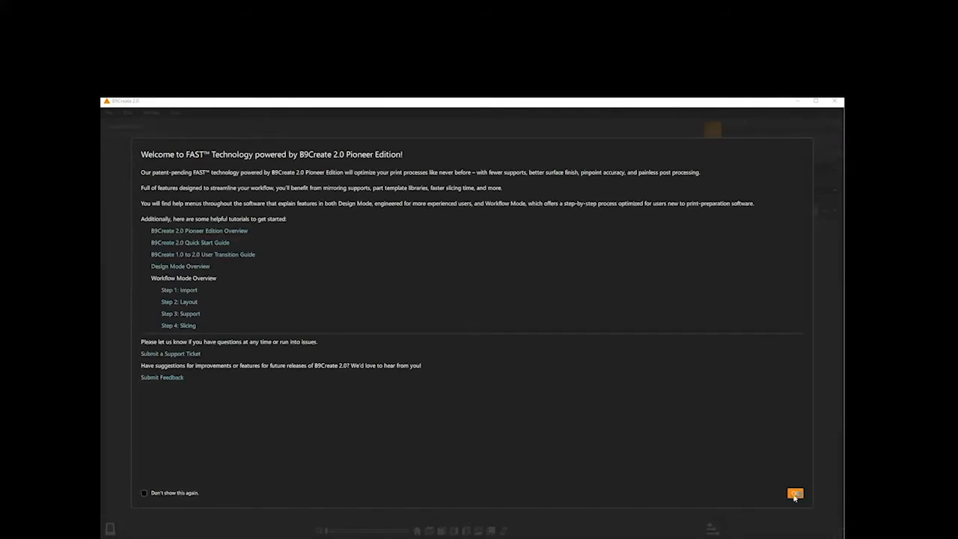
- Dismiss the welcome screen and look over the available project and edit commands
click(795, 494)
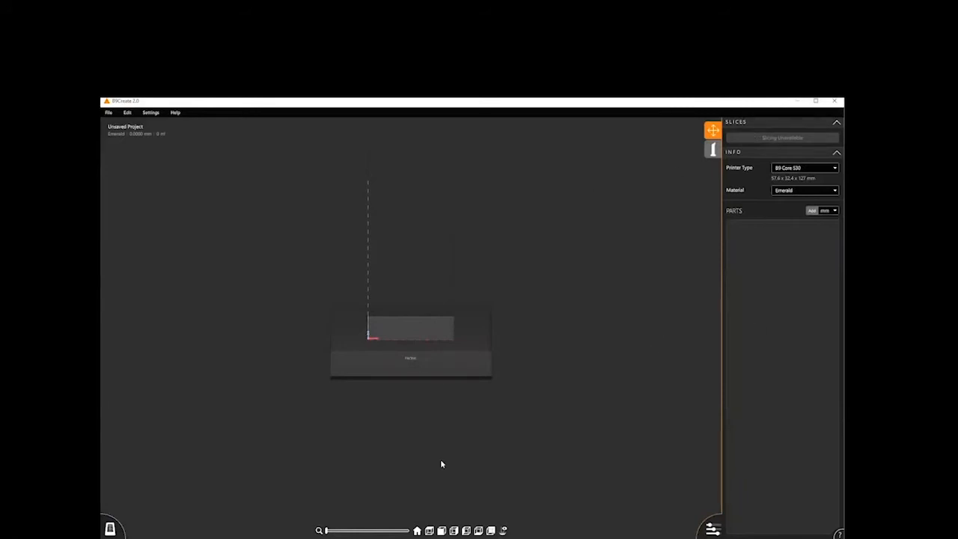
click(108, 112)
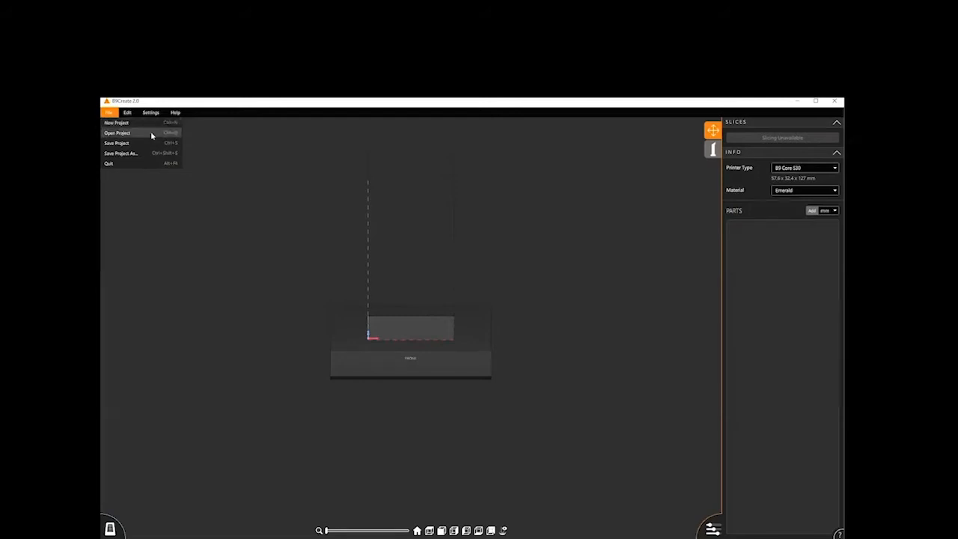
click(137, 367)
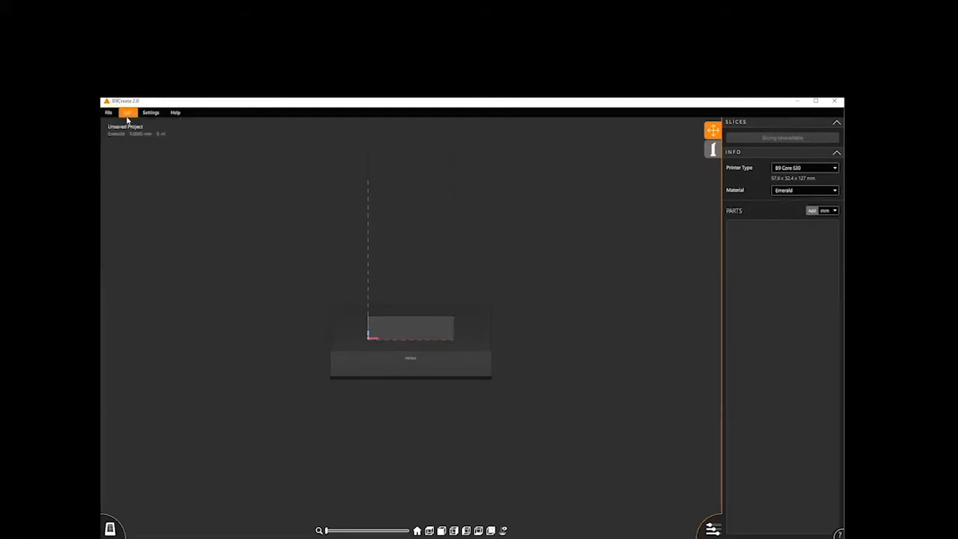
click(128, 113)
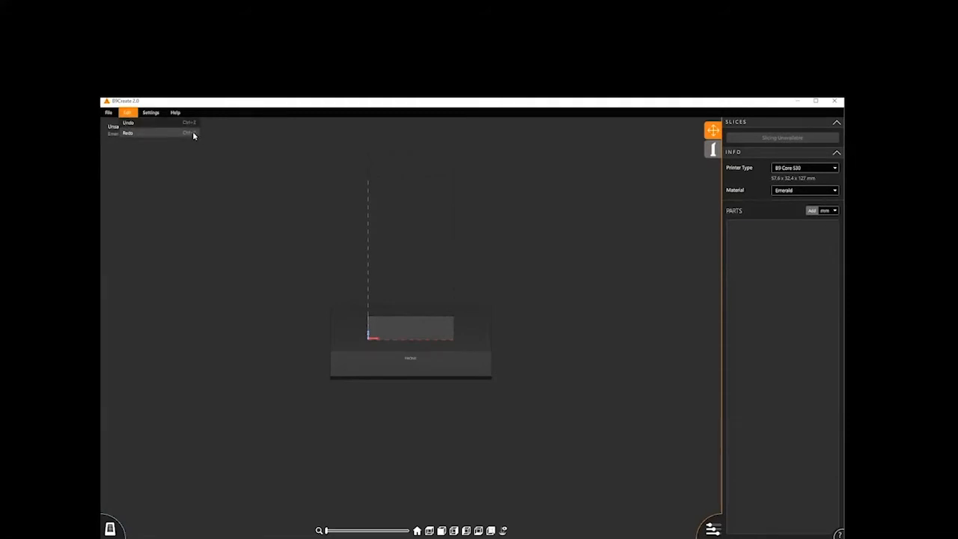
- Hide the build table in the 3D view and show it again
mouse_move(152, 114)
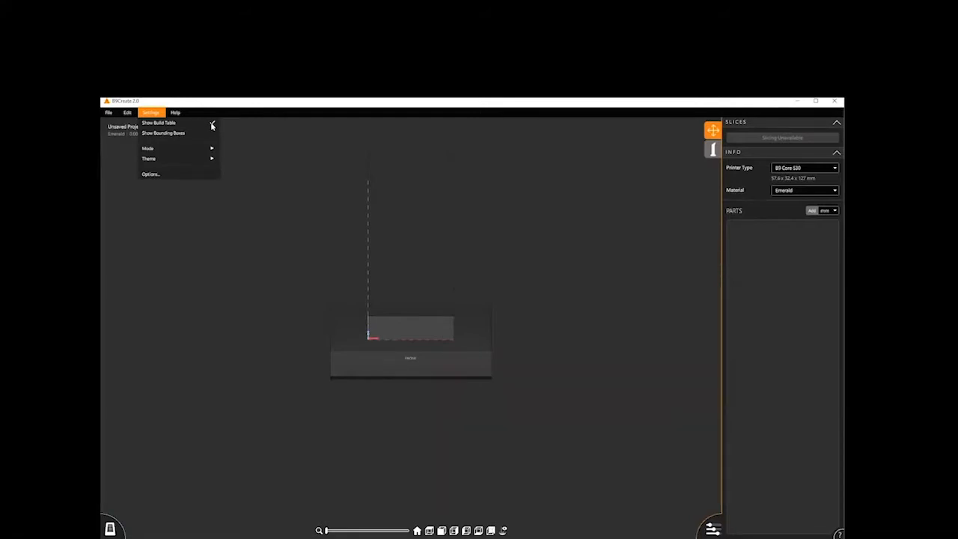
click(178, 124)
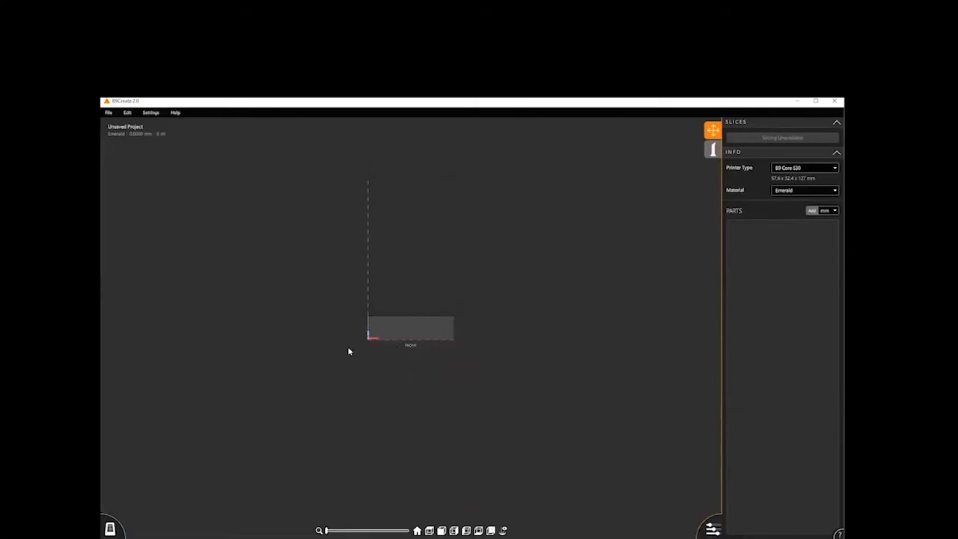
click(151, 112)
click(170, 124)
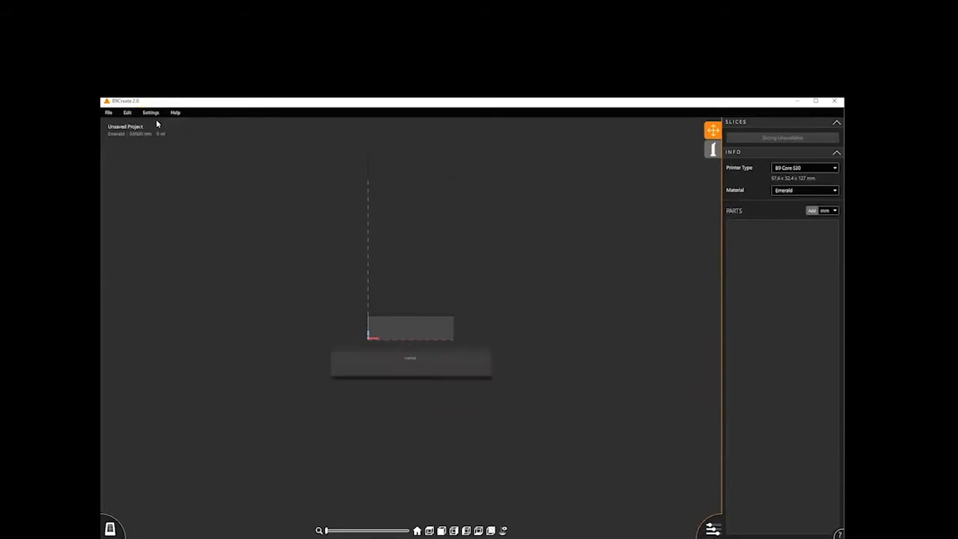
- Review the display mode and theme settings, and examine the general, custom materials and licensing options
click(152, 113)
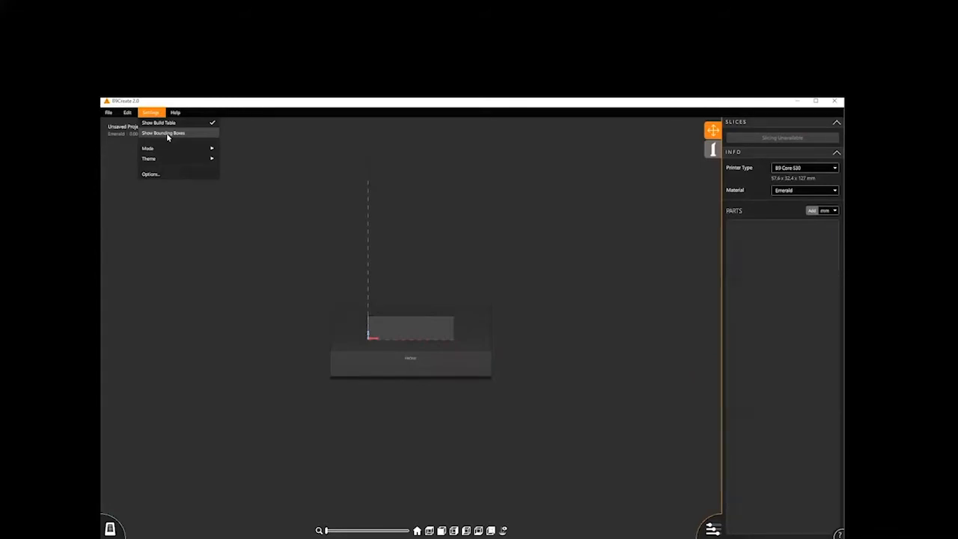
mouse_move(166, 152)
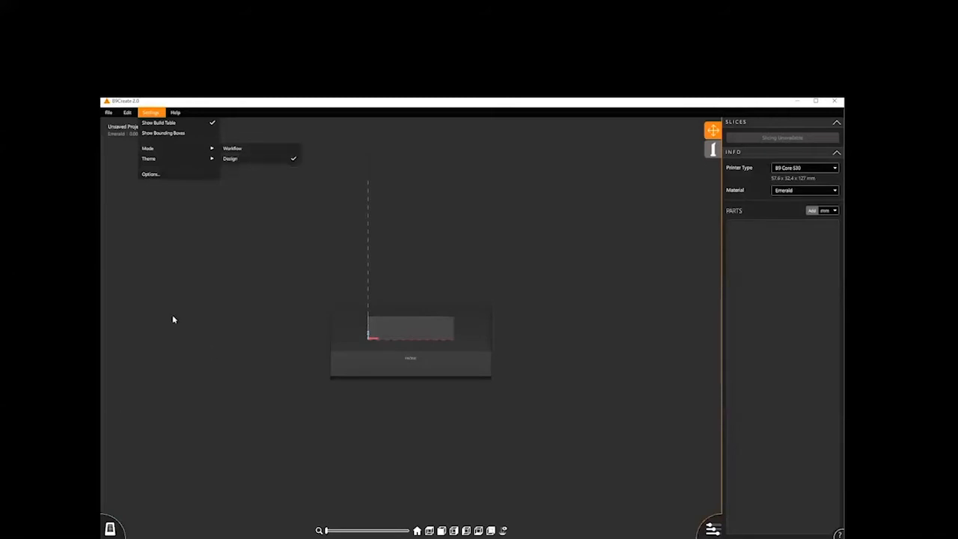
mouse_move(157, 162)
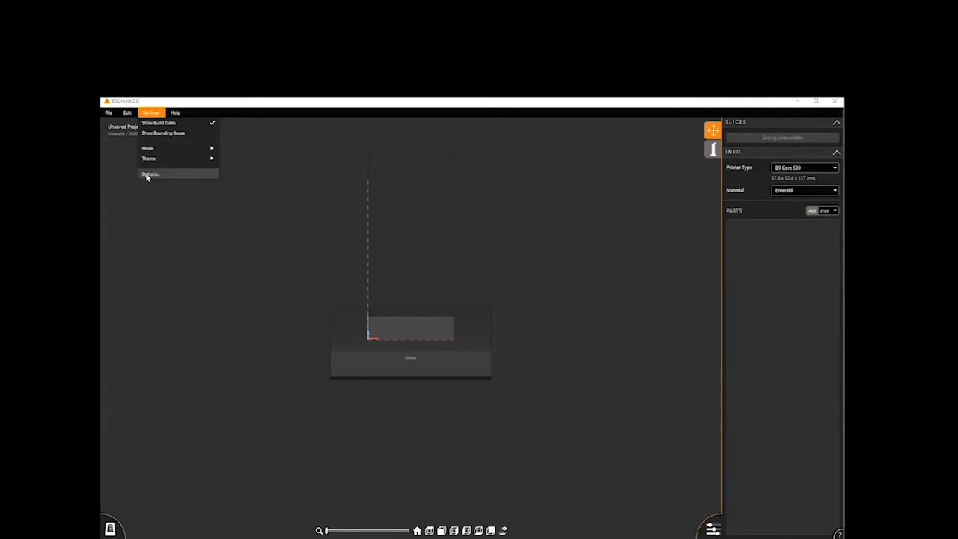
click(148, 176)
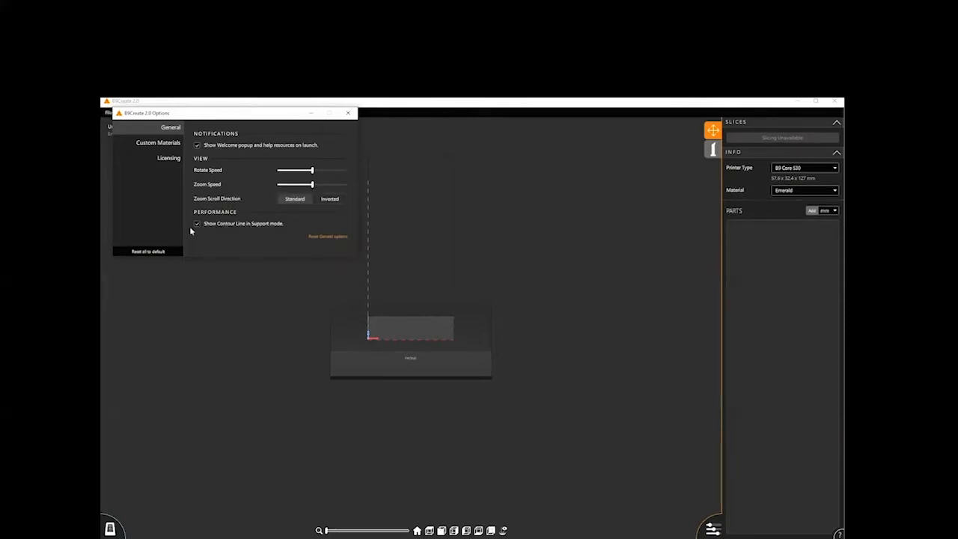
click(142, 145)
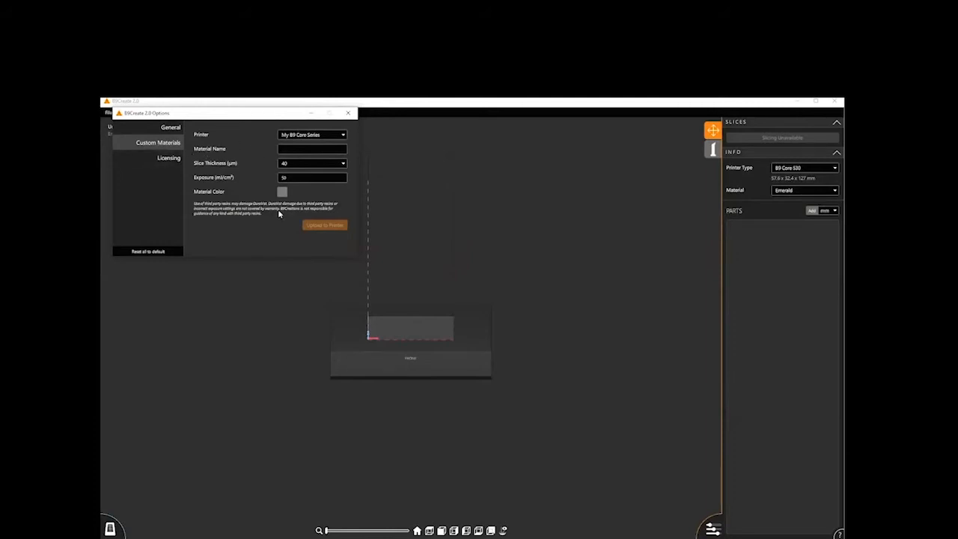
click(162, 159)
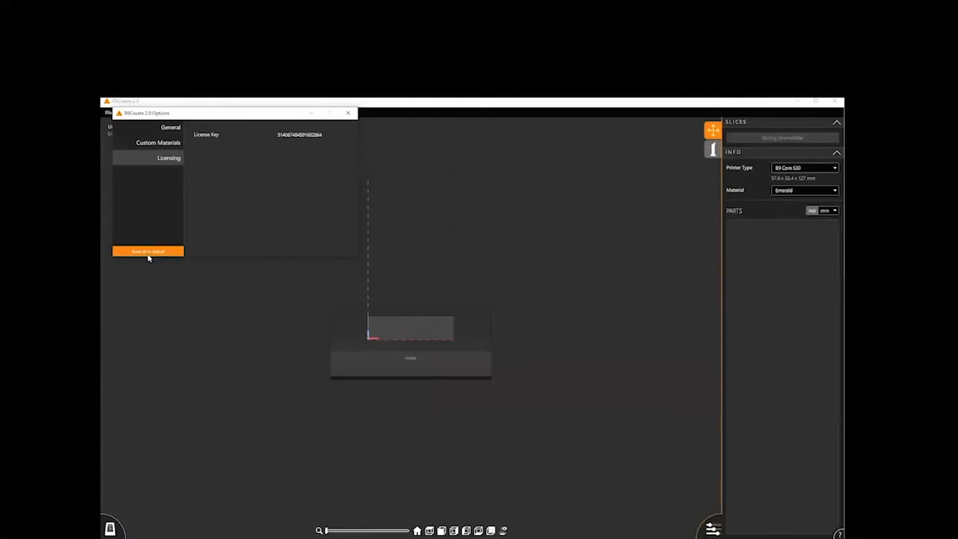
click(348, 112)
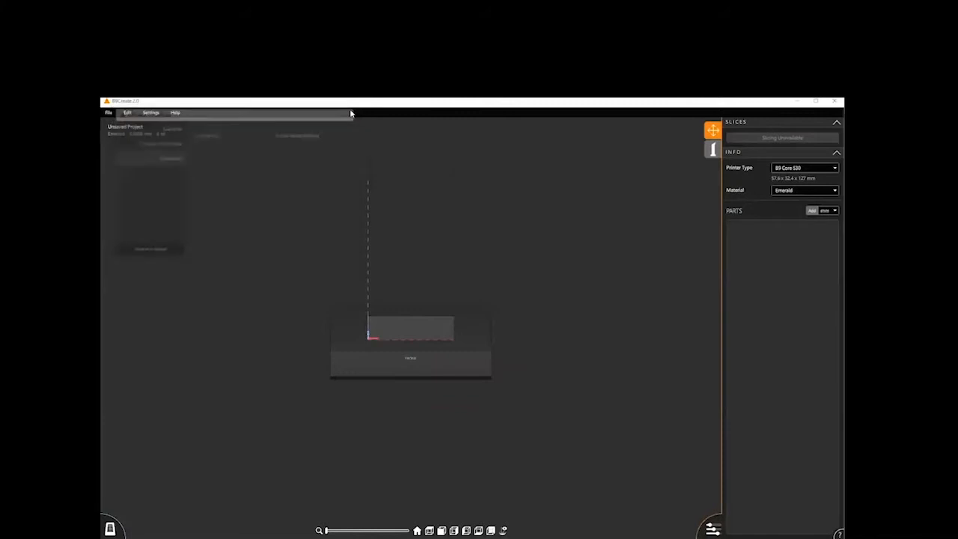
- View the list of keyboard shortcuts and the program's version information, closing each window after reading
click(177, 113)
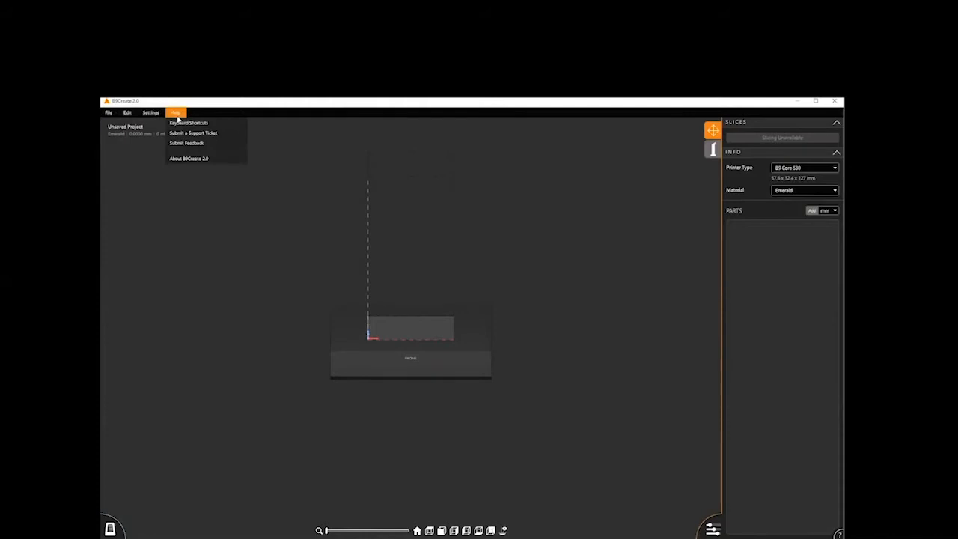
click(180, 123)
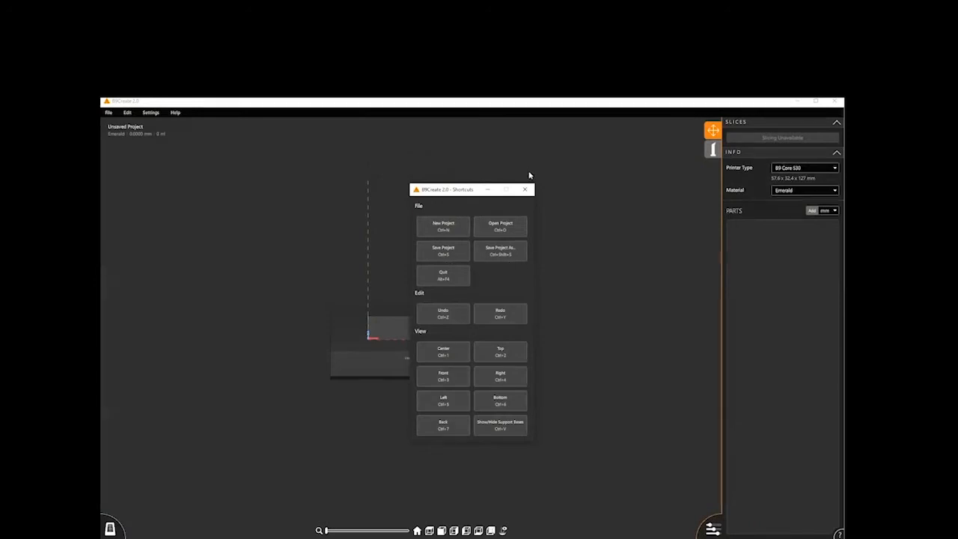
click(524, 189)
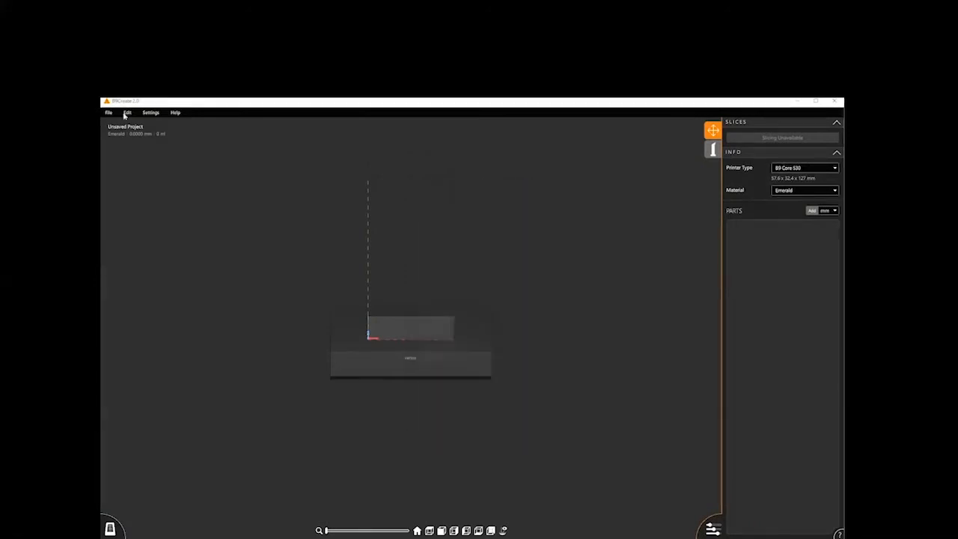
click(175, 112)
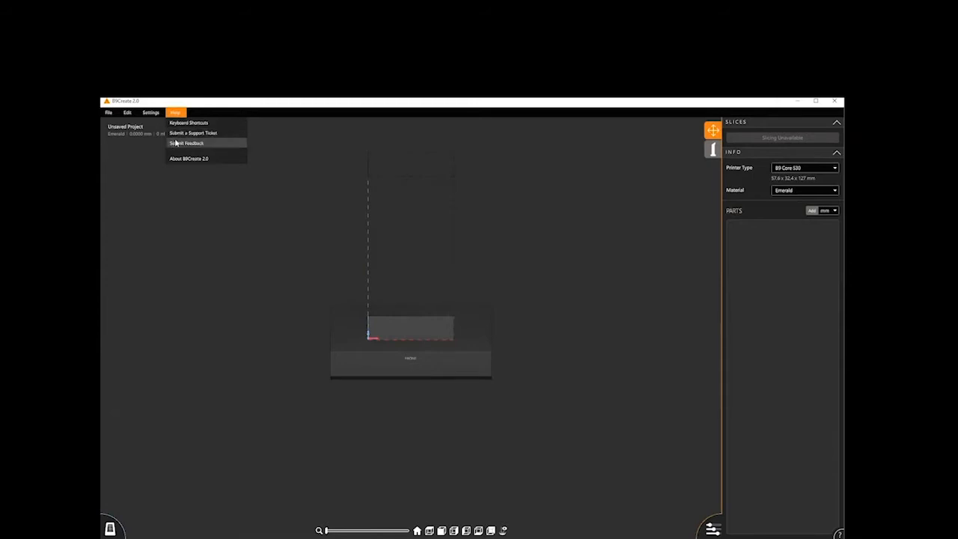
click(189, 159)
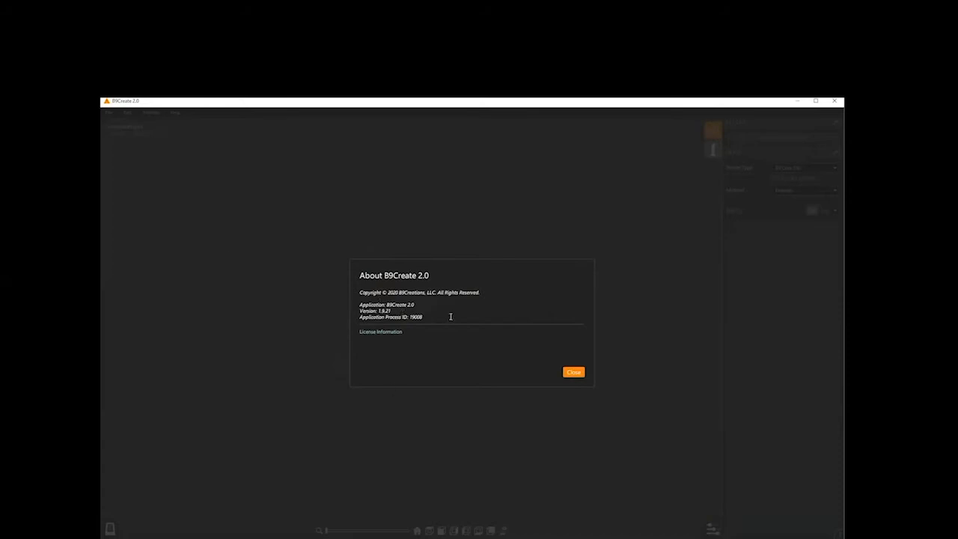
click(574, 372)
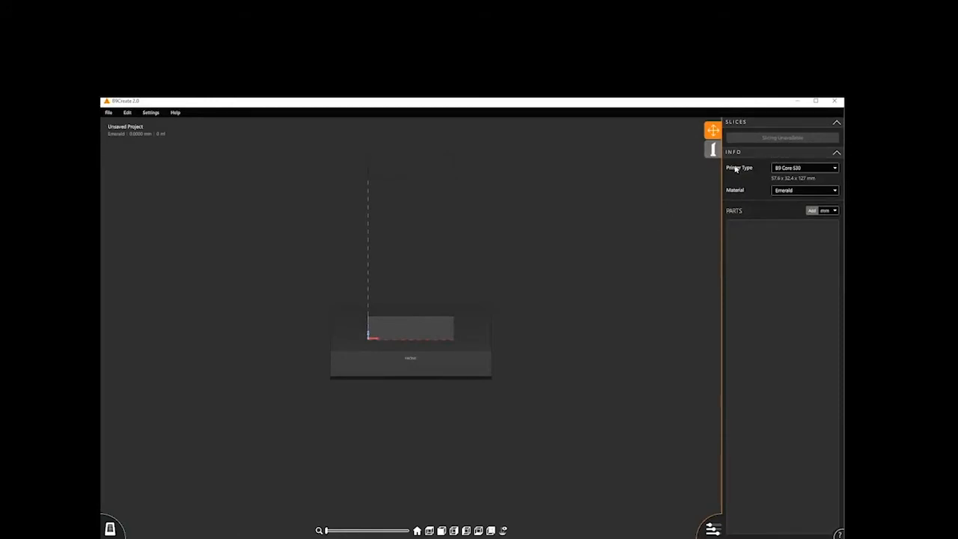
- Set the printer type to B9 Core 550 and the material to Emerald
click(827, 171)
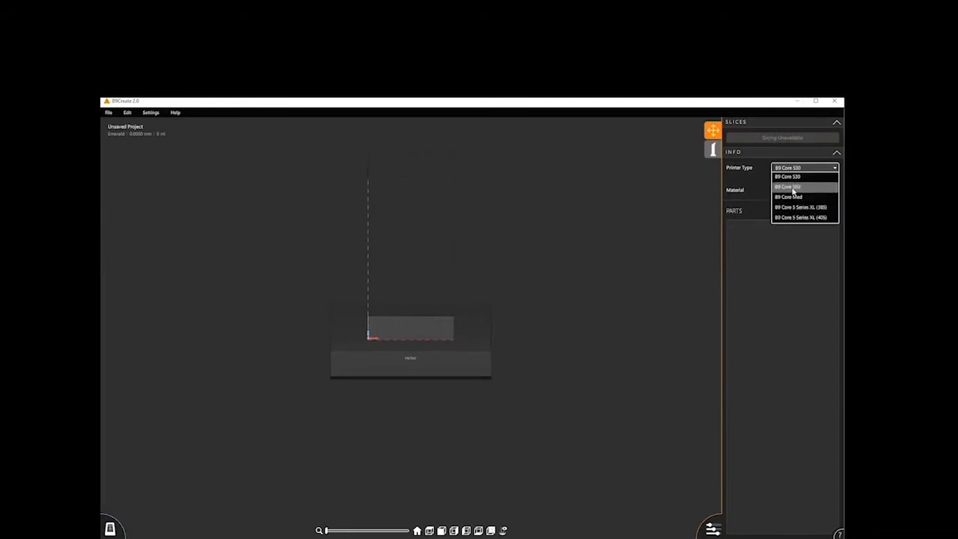
click(792, 188)
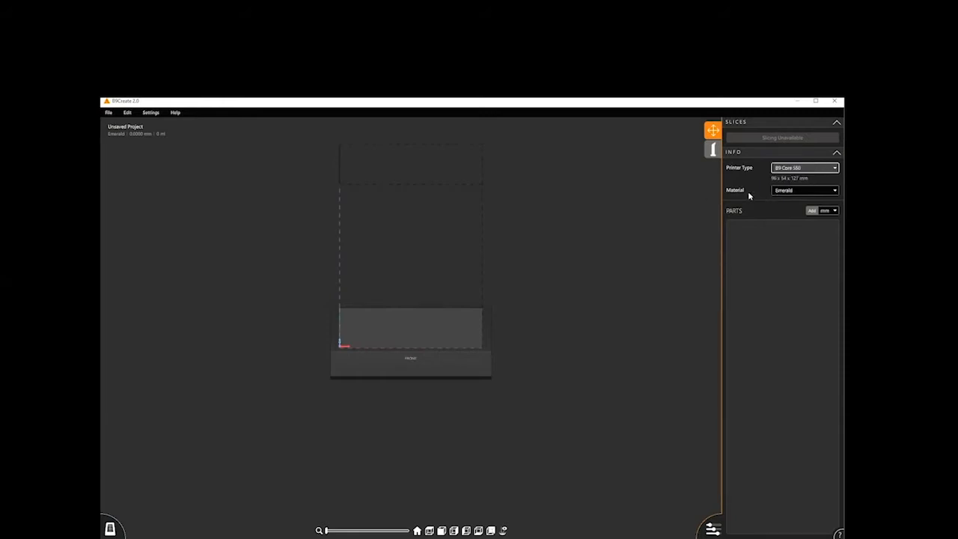
click(835, 191)
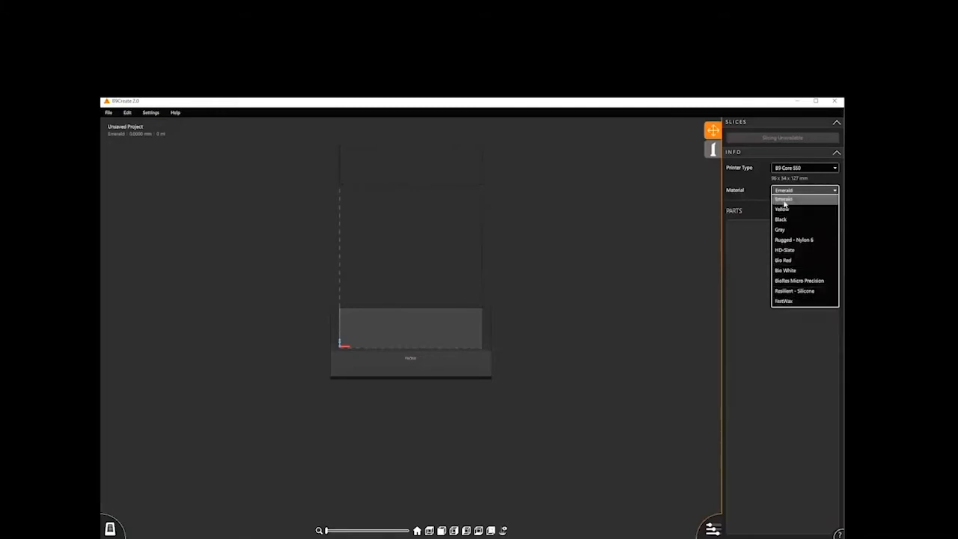
click(784, 201)
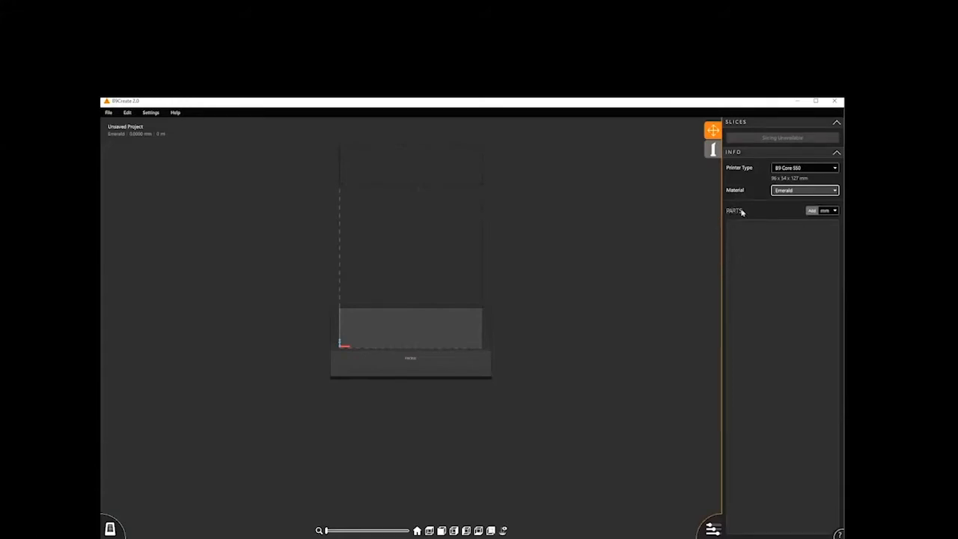
- Import MatrixSignet.stl from the Demo folder as a part in mm, with saving of repaired files enabled
click(834, 211)
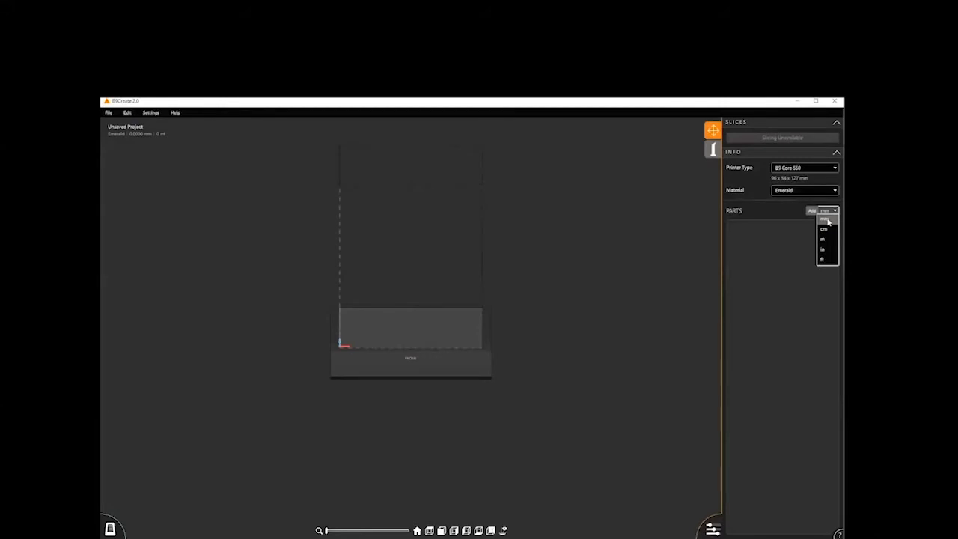
click(827, 219)
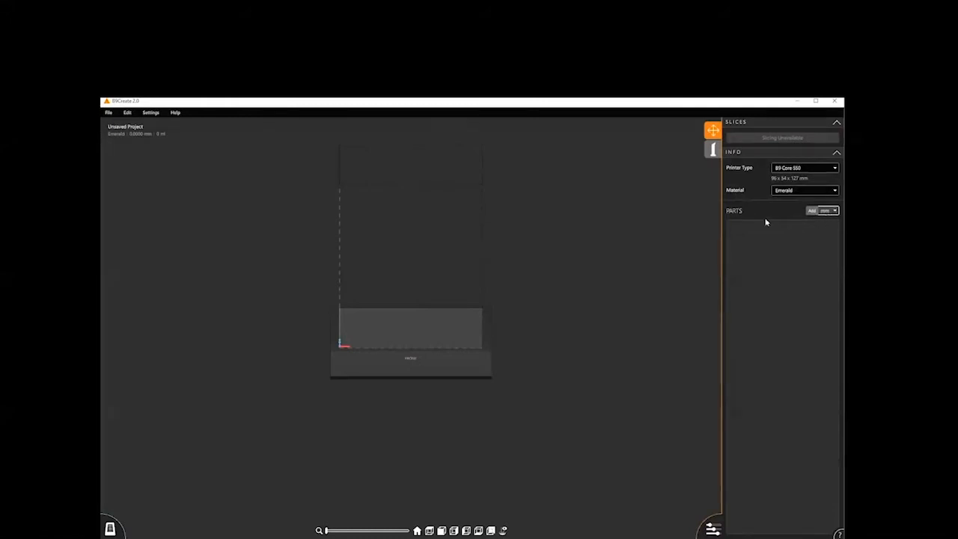
click(812, 211)
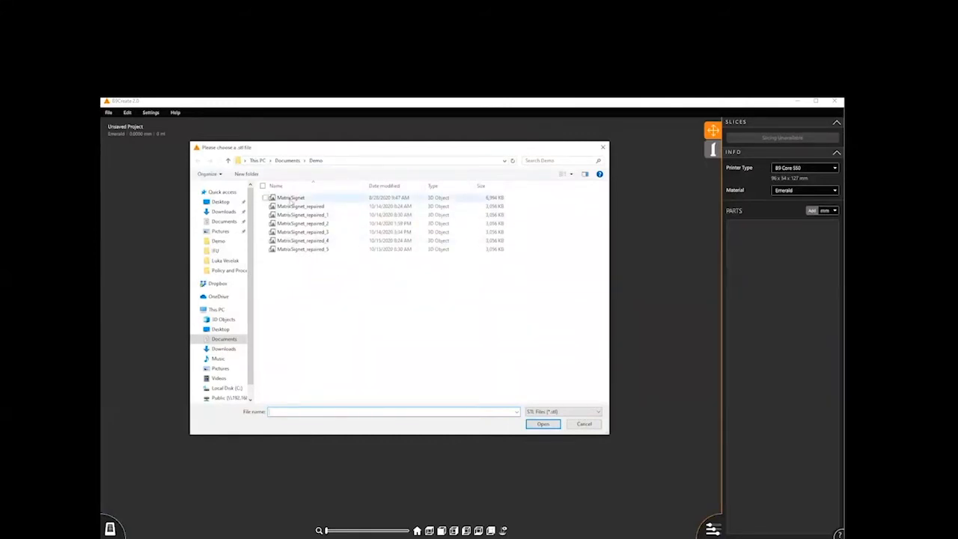
click(291, 198)
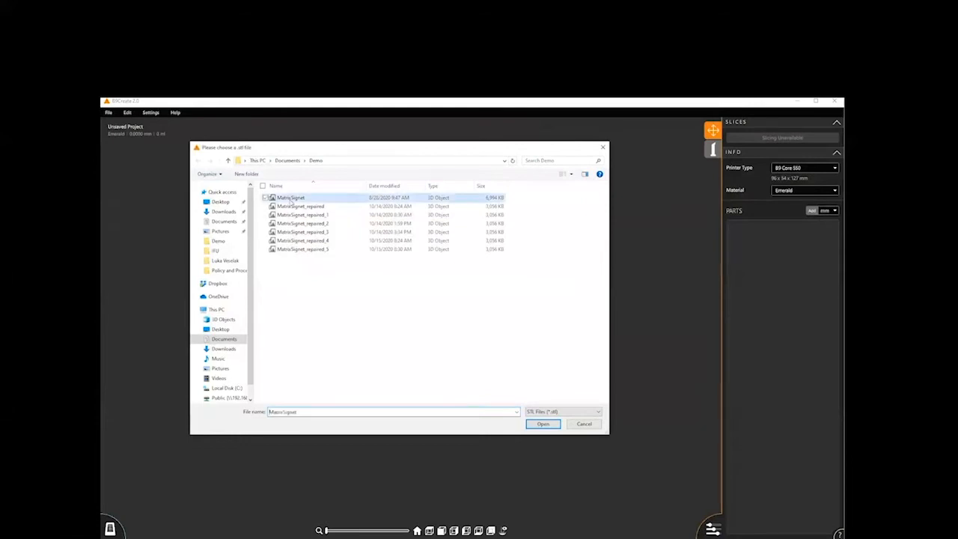
click(542, 423)
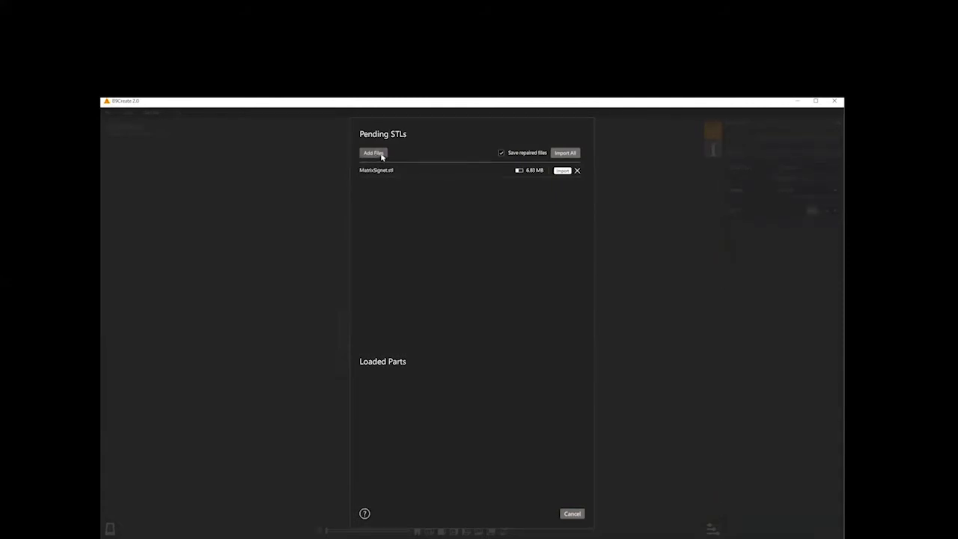
click(501, 153)
click(562, 171)
click(561, 172)
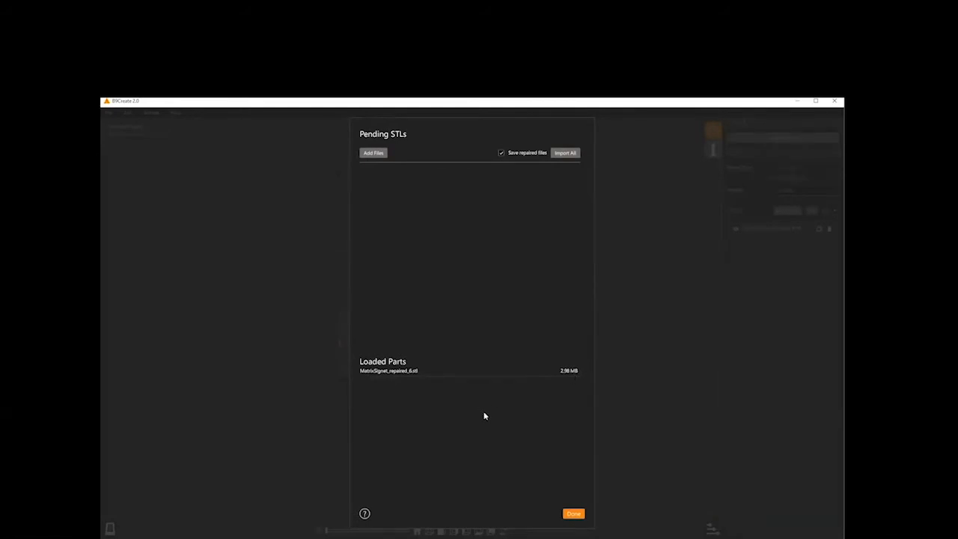
- Read the help article on adding STLs, covering file loading, file size and STL repair
click(364, 514)
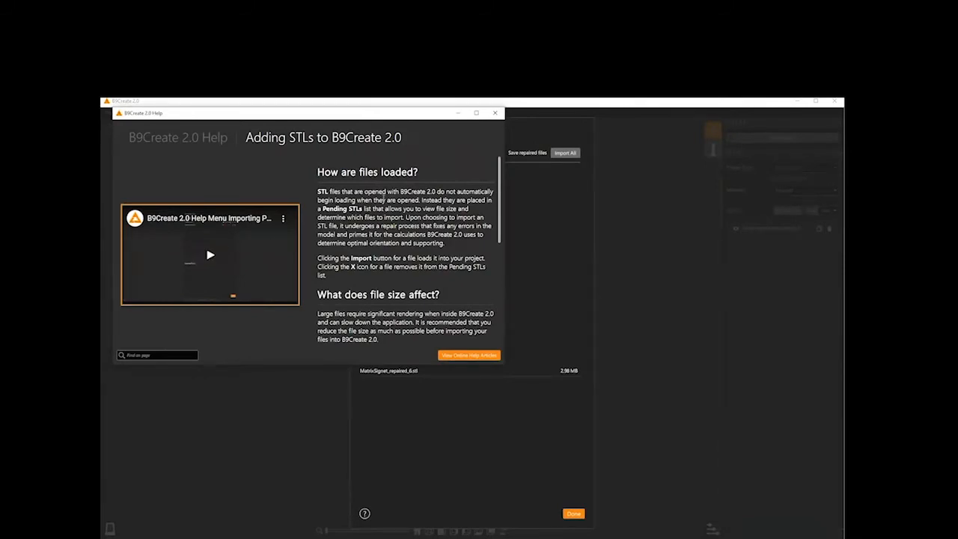
scroll(410, 192, down, 2)
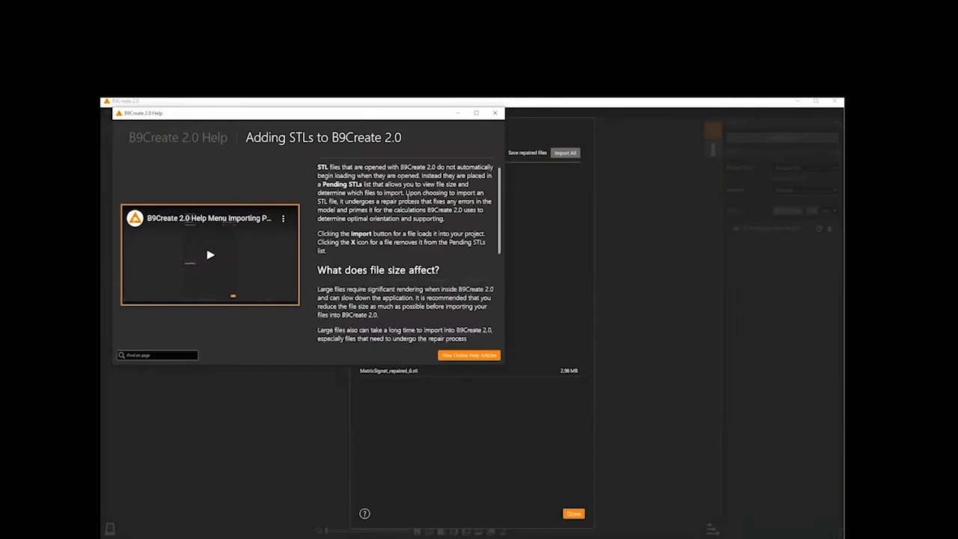
scroll(406, 194, down, 3)
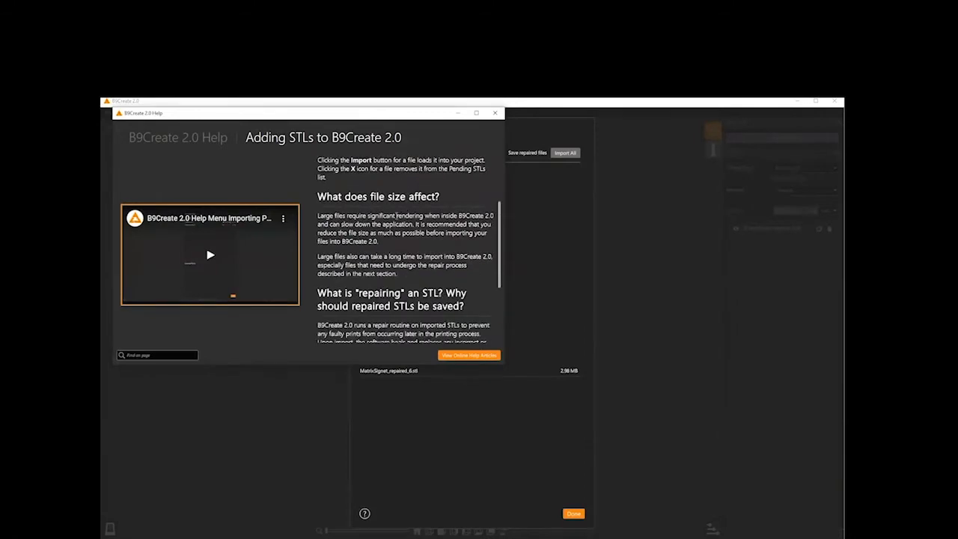
scroll(394, 220, down, 4)
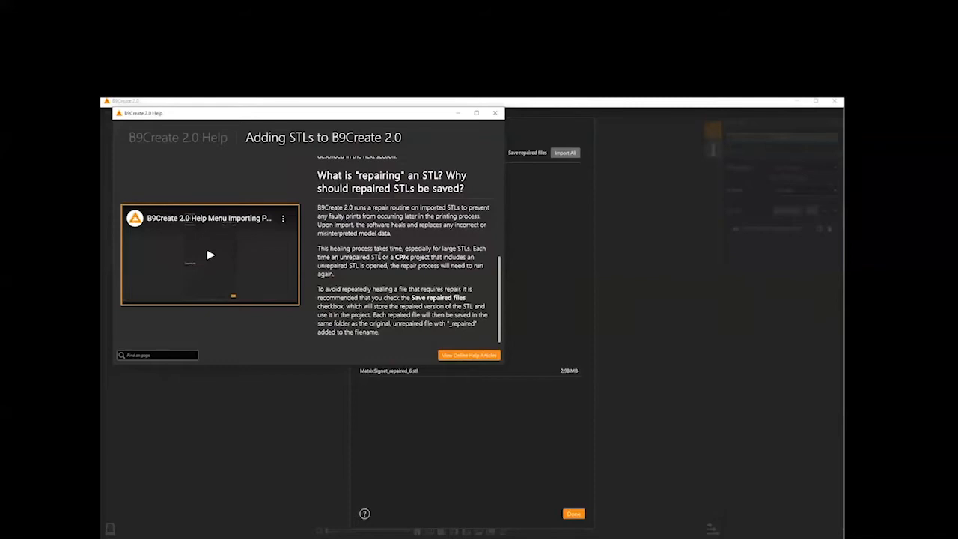
click(162, 356)
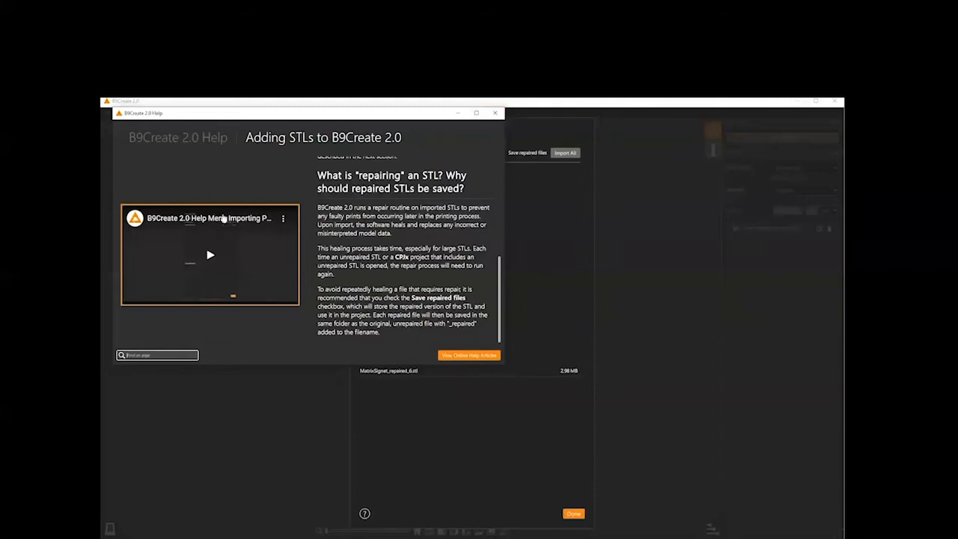
- Close the help article and finish the STL import
click(494, 113)
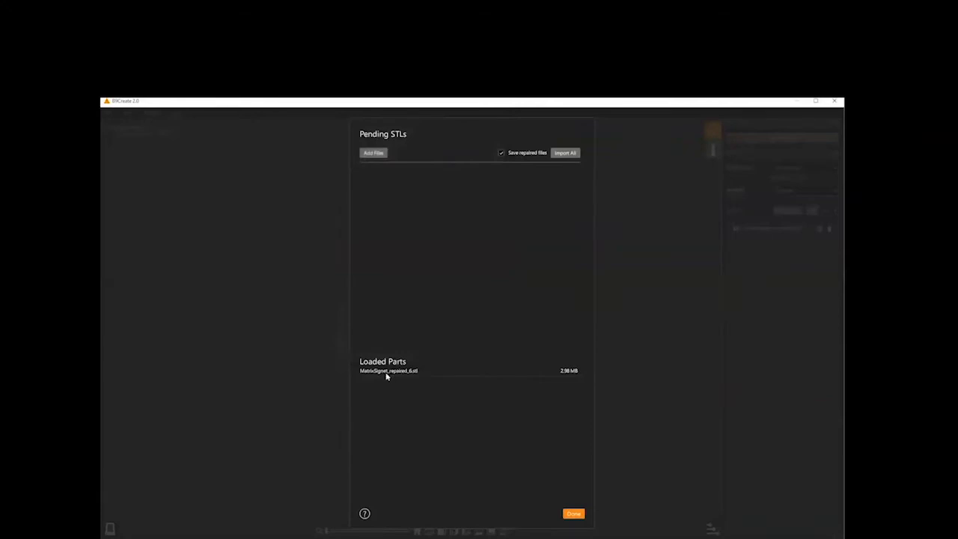
click(572, 514)
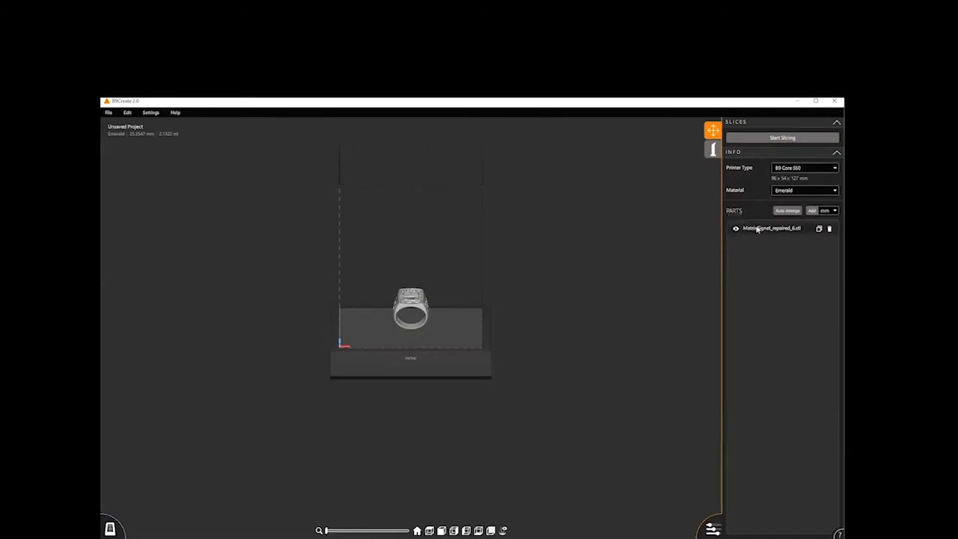
- Duplicate the MatrixSignet part and auto-arrange both rings on the build table with 5 mm padding
click(819, 229)
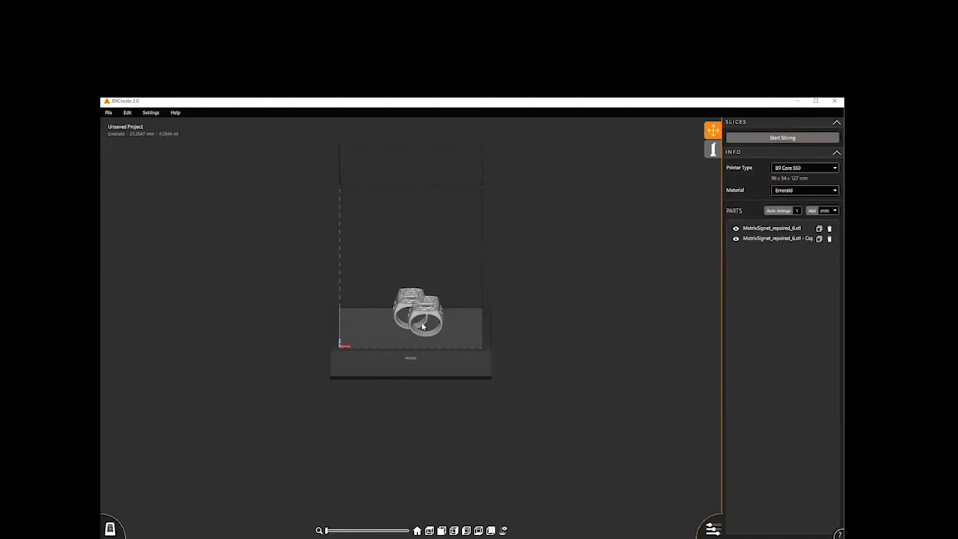
click(829, 238)
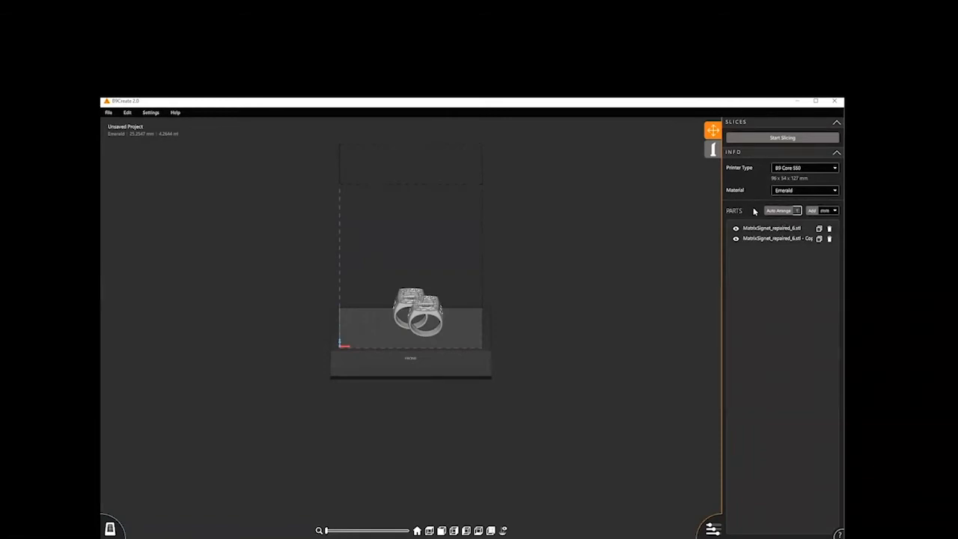
middle_drag(593, 338, 593, 367)
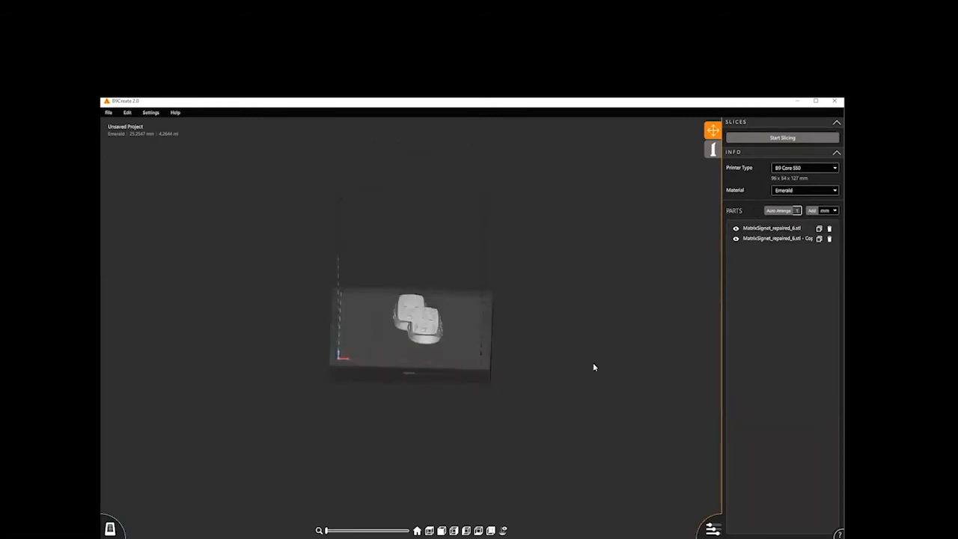
click(784, 212)
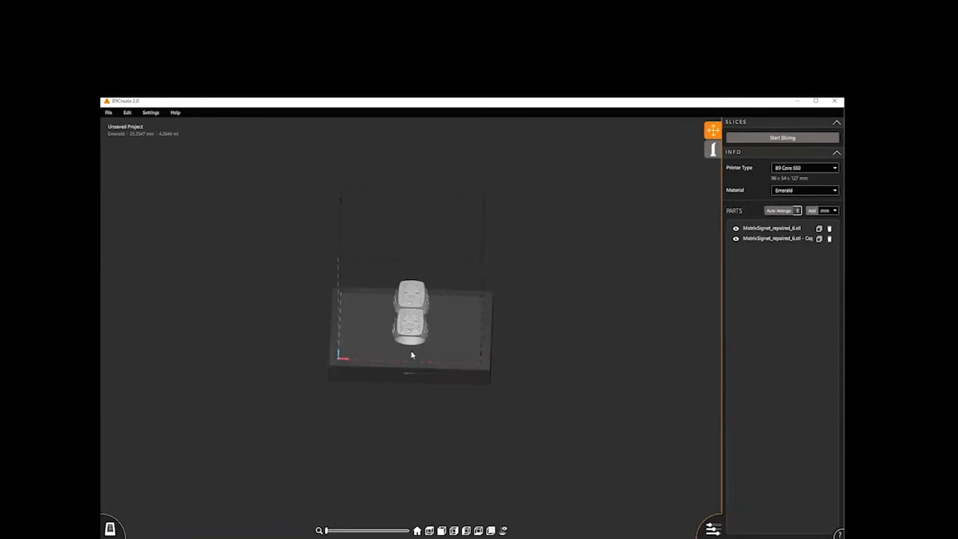
click(771, 211)
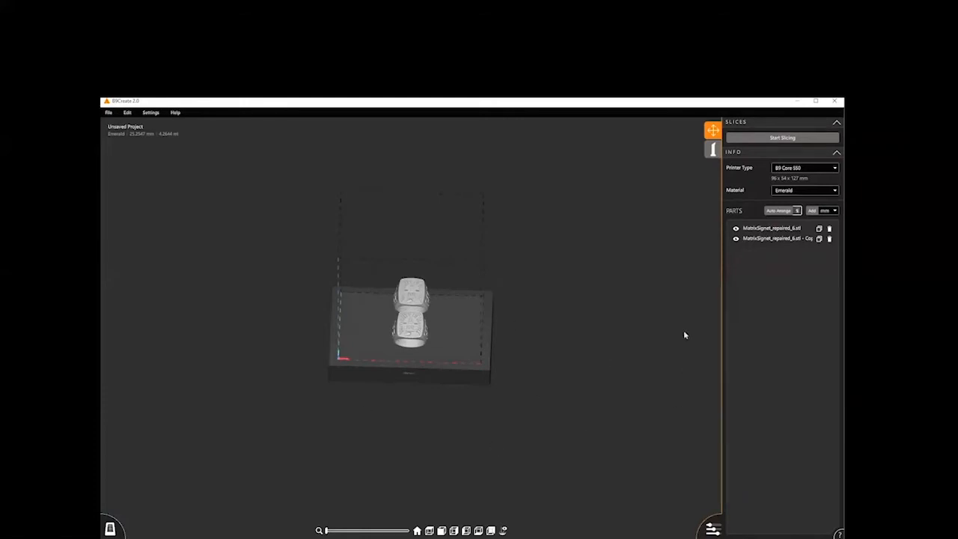
- Hide the duplicated ring and show it again, and do the same with the original ring
drag(485, 401, 483, 368)
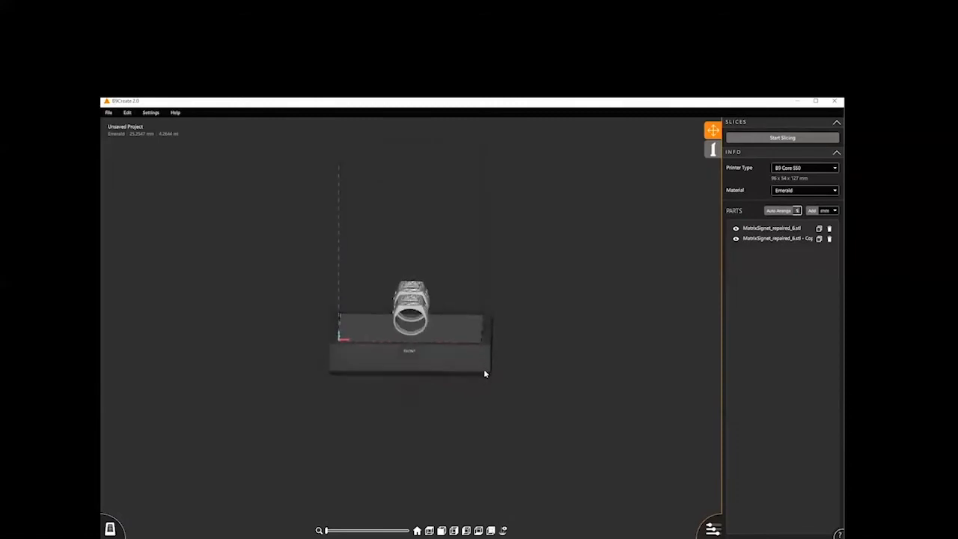
click(736, 239)
click(736, 238)
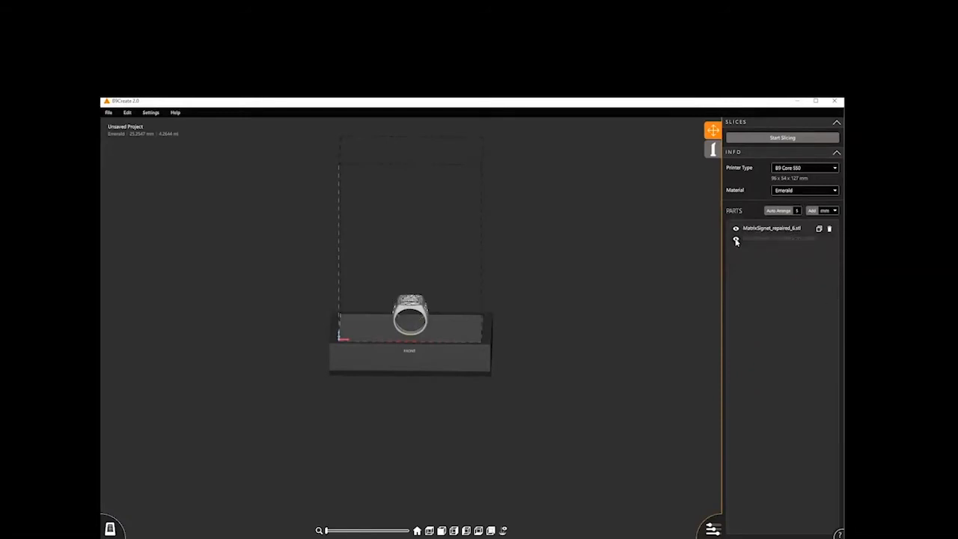
click(736, 239)
click(735, 228)
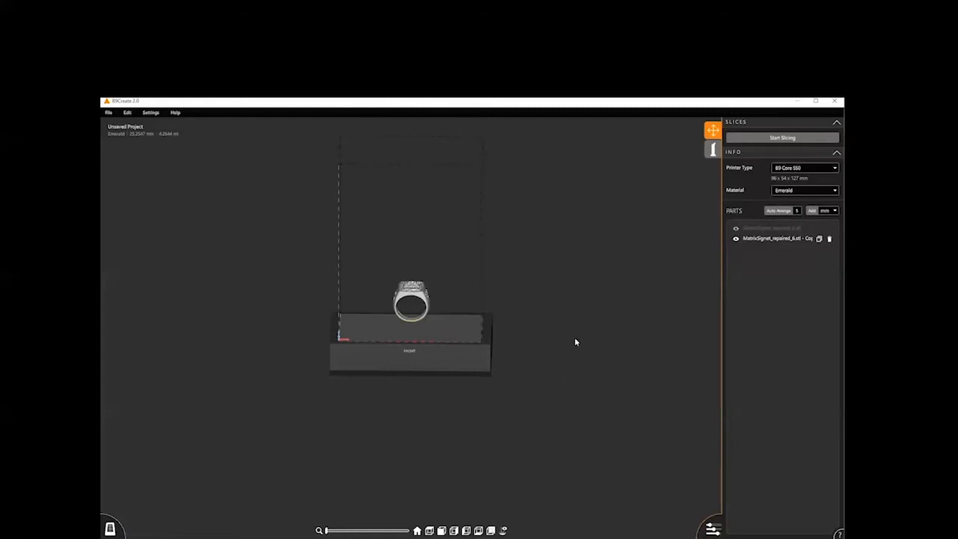
click(735, 228)
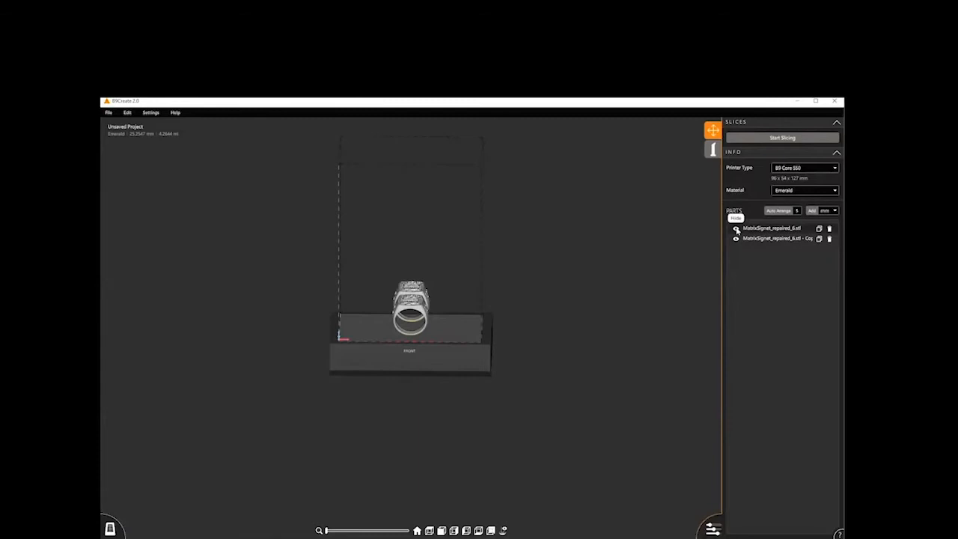
- Delete the duplicated ring and auto-arrange the remaining part
right_drag(575, 380, 574, 377)
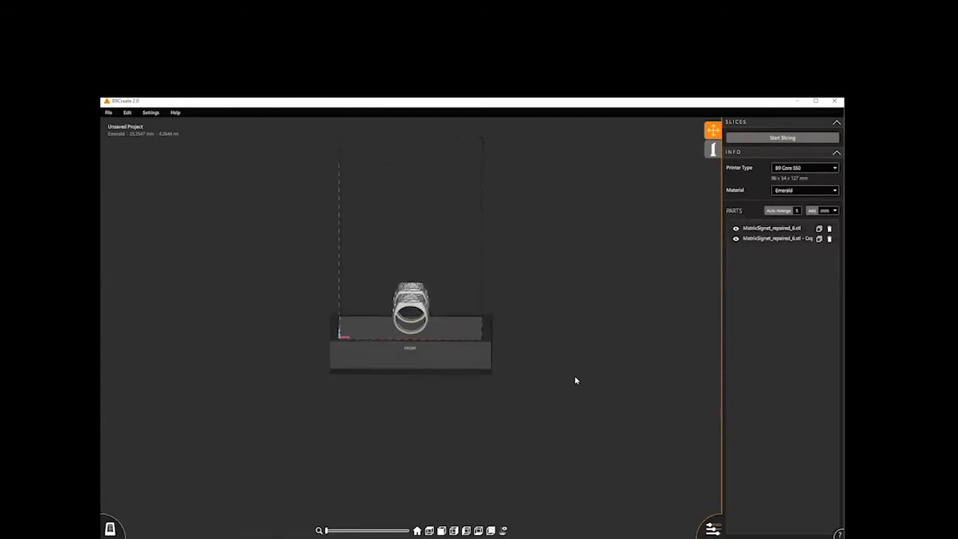
click(420, 309)
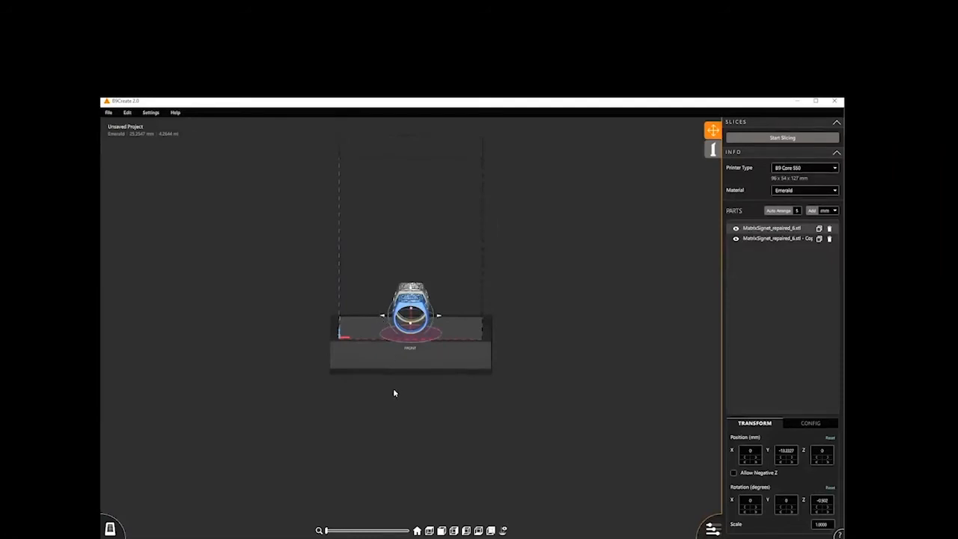
click(829, 238)
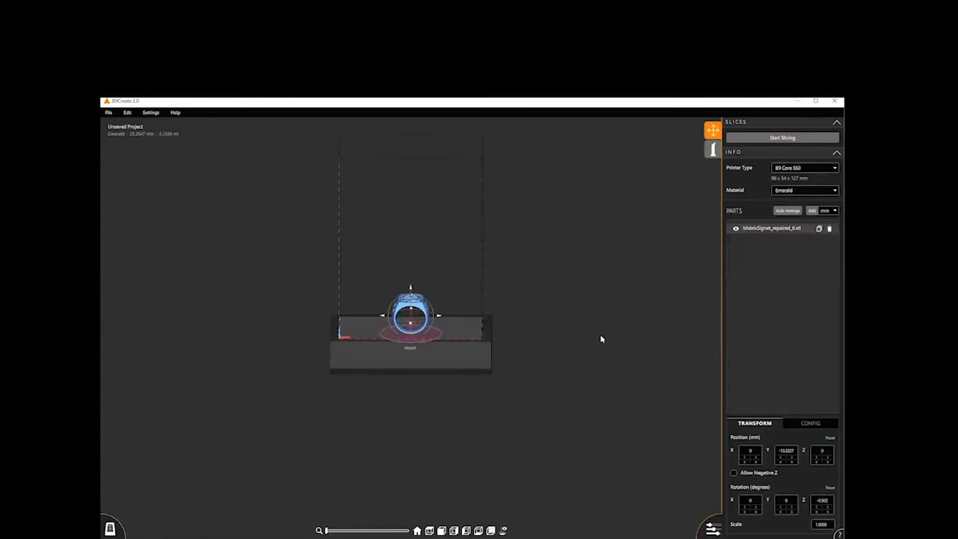
click(792, 213)
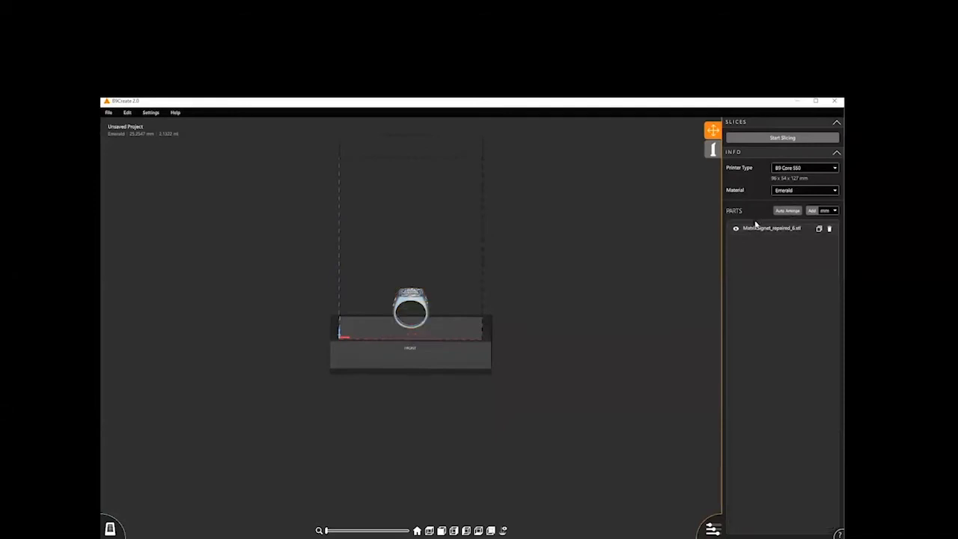
- Move the ring to about X 6.4, Y -1.8 and Z 5.8 mm, raising it off the build table
click(420, 305)
scroll(434, 518, up, 1)
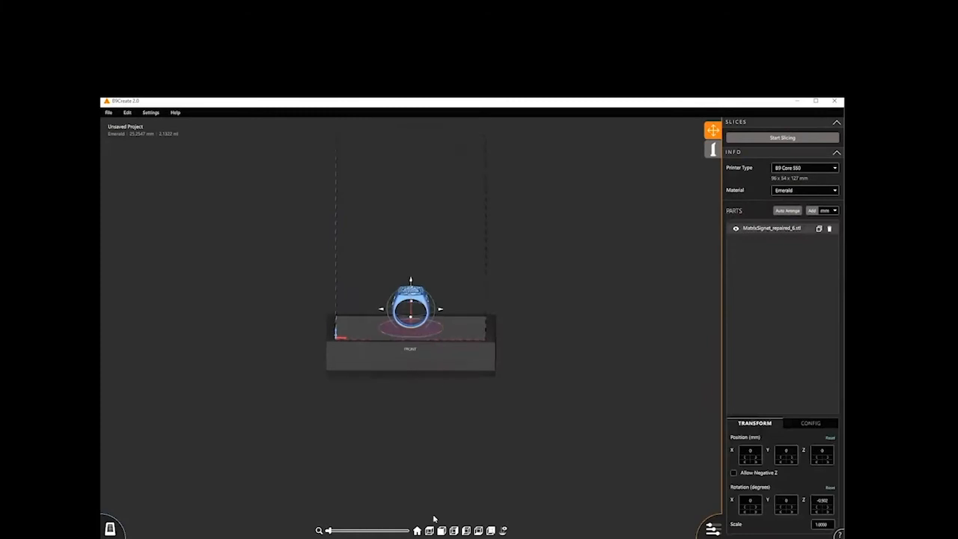
scroll(410, 312, up, 5)
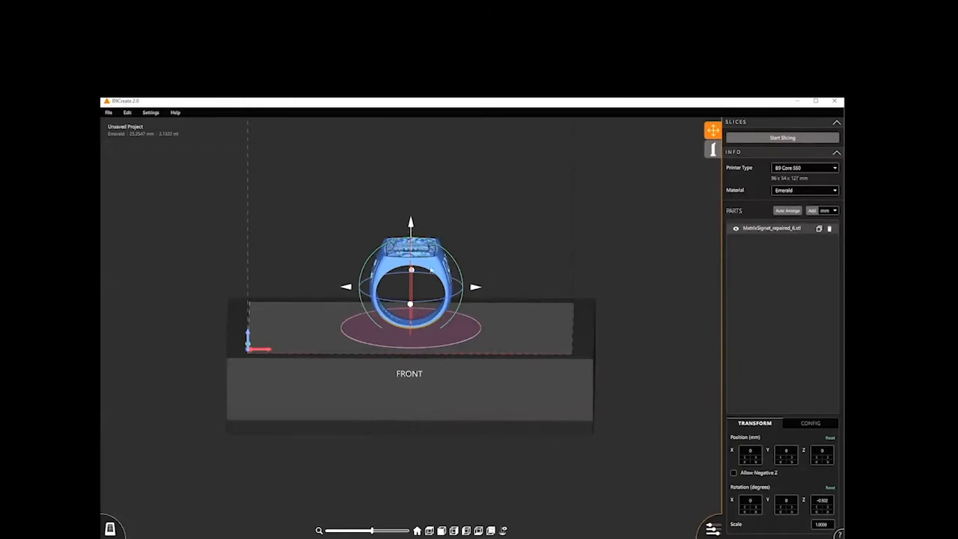
drag(346, 287, 346, 288)
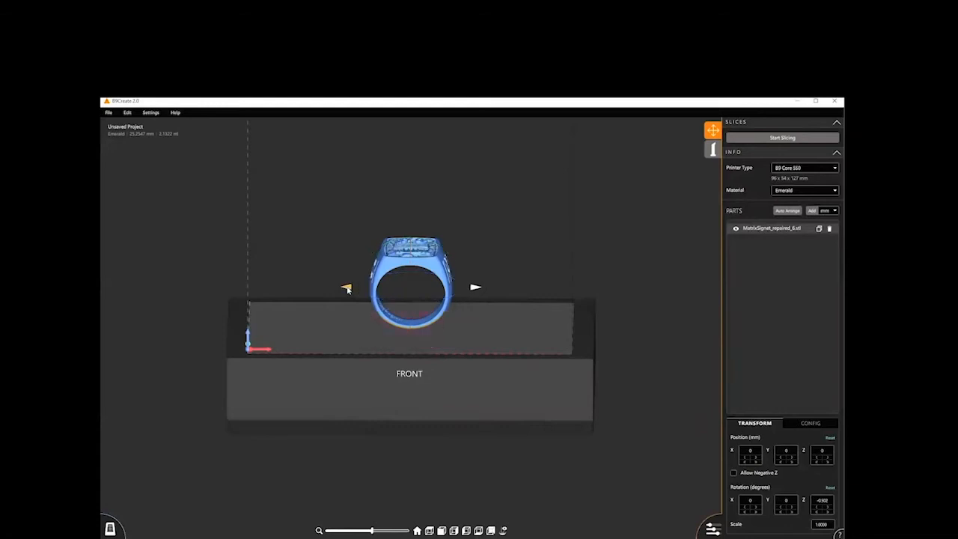
drag(347, 289, 369, 297)
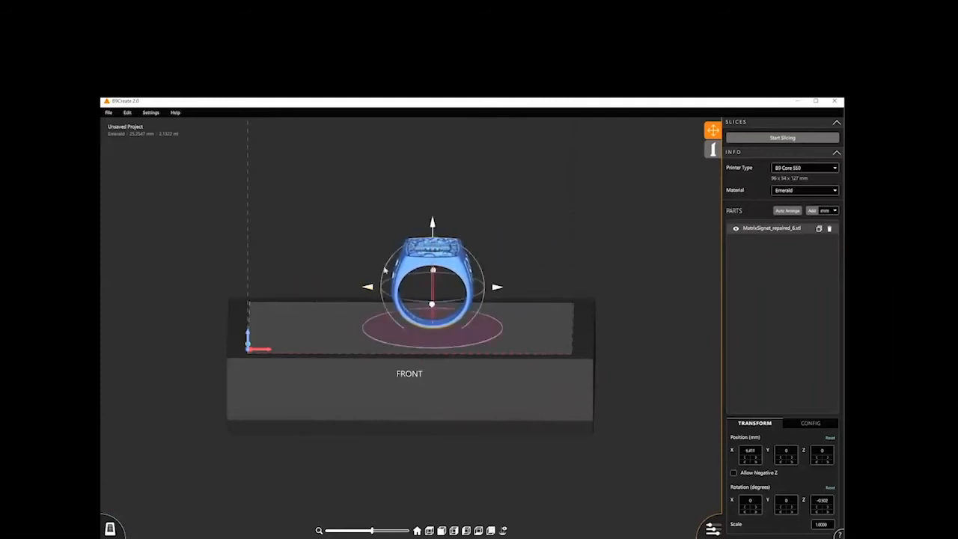
drag(433, 225, 431, 289)
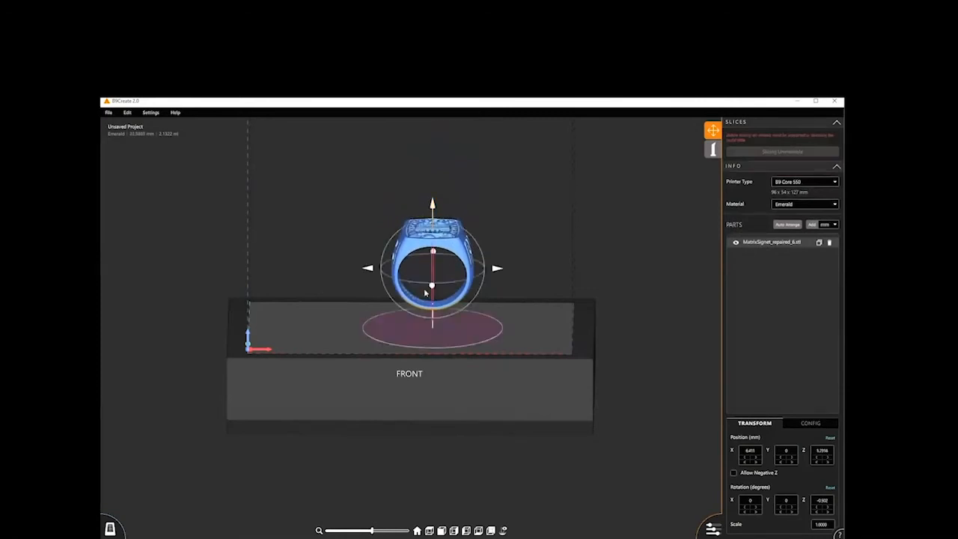
drag(436, 283, 448, 298)
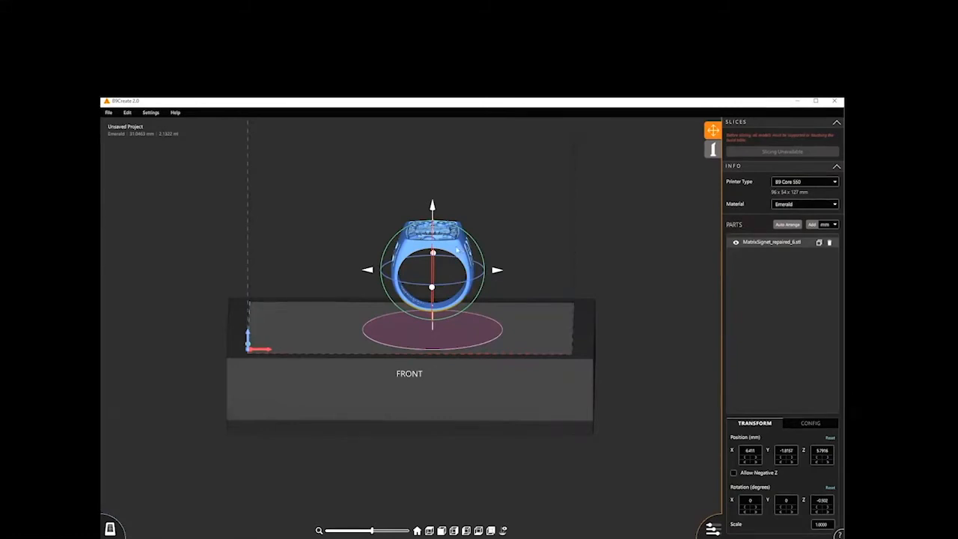
- Snap the raised ring down onto the build table and recentre it with Auto Arrange
right_click(457, 250)
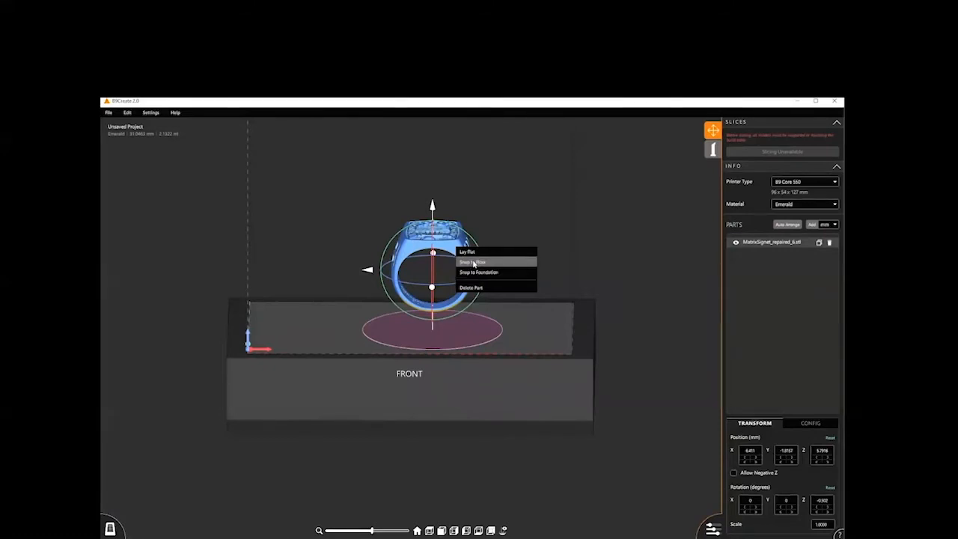
click(473, 262)
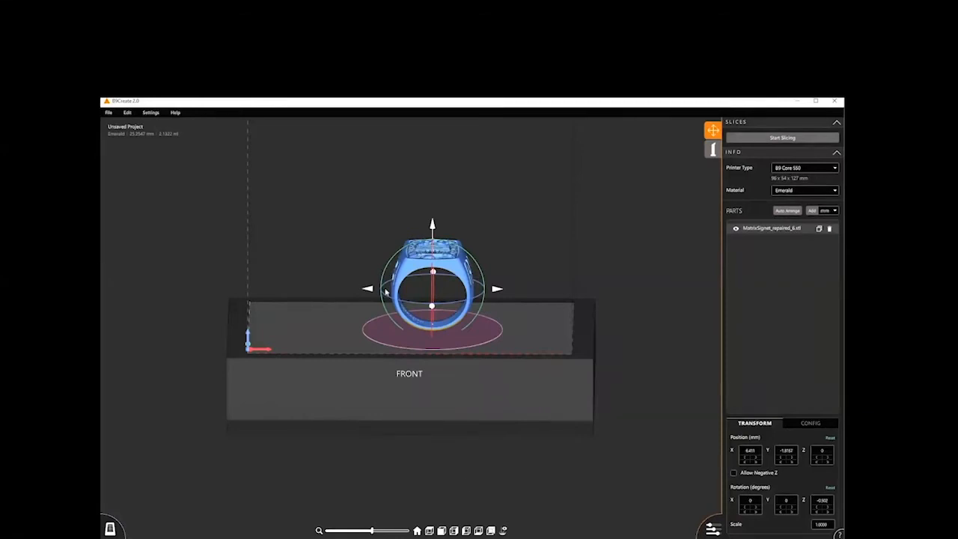
click(788, 211)
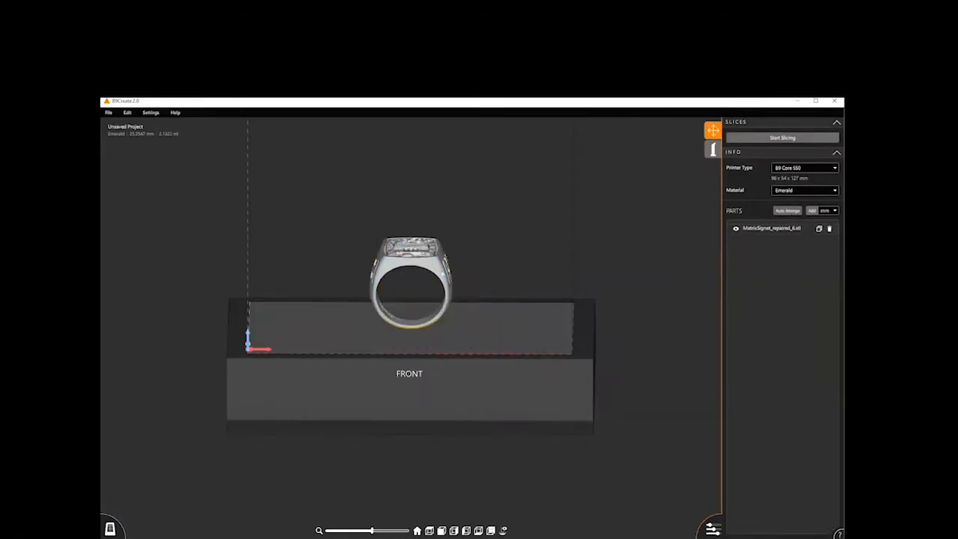
- Rotate the ring freely, tilting it about 27 degrees around X and about -2 degrees around Z
click(411, 296)
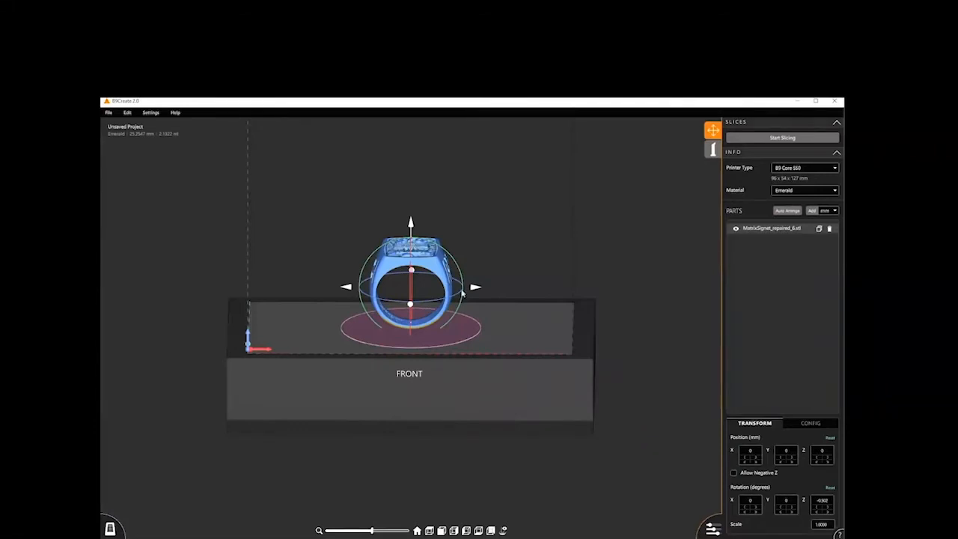
click(436, 245)
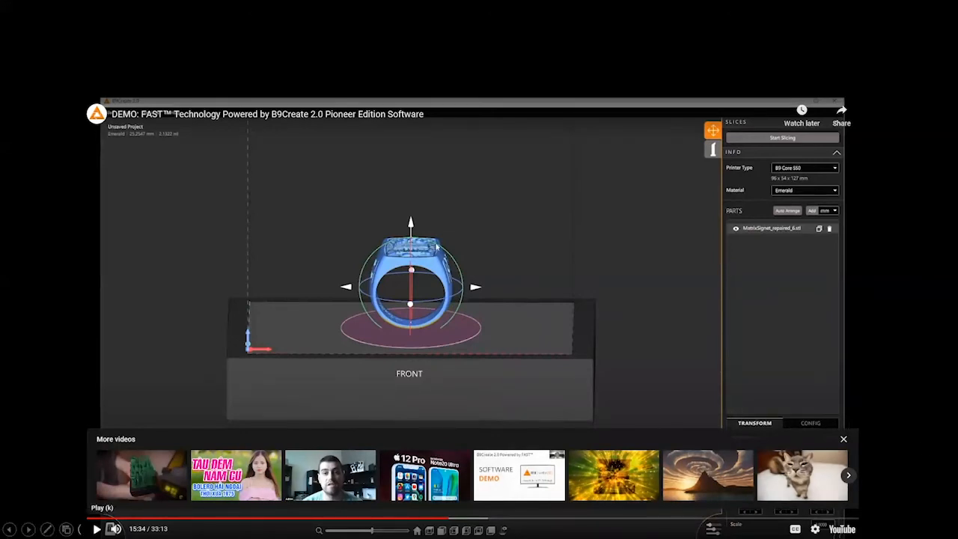
click(110, 528)
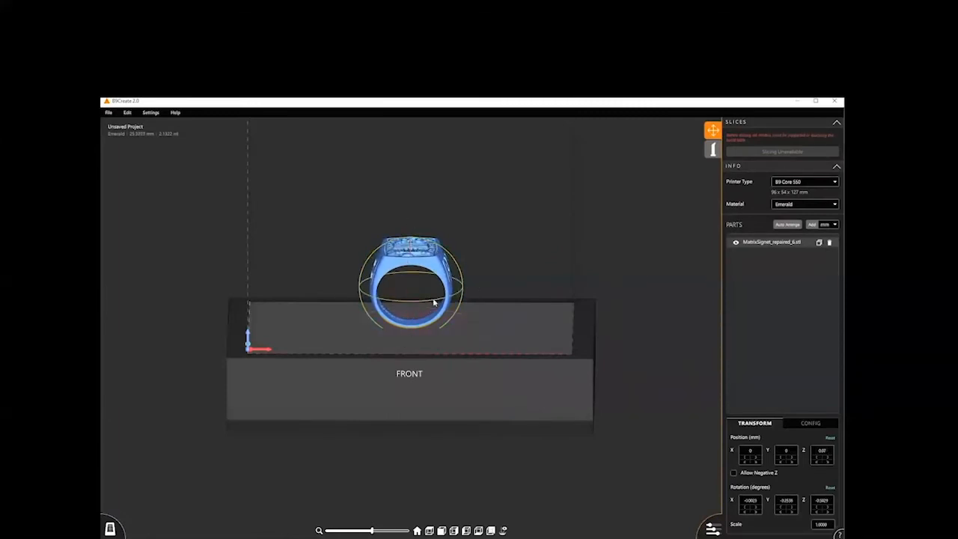
mouse_move(432, 302)
mouse_down()
mouse_move(407, 301)
mouse_move(432, 303)
mouse_up()
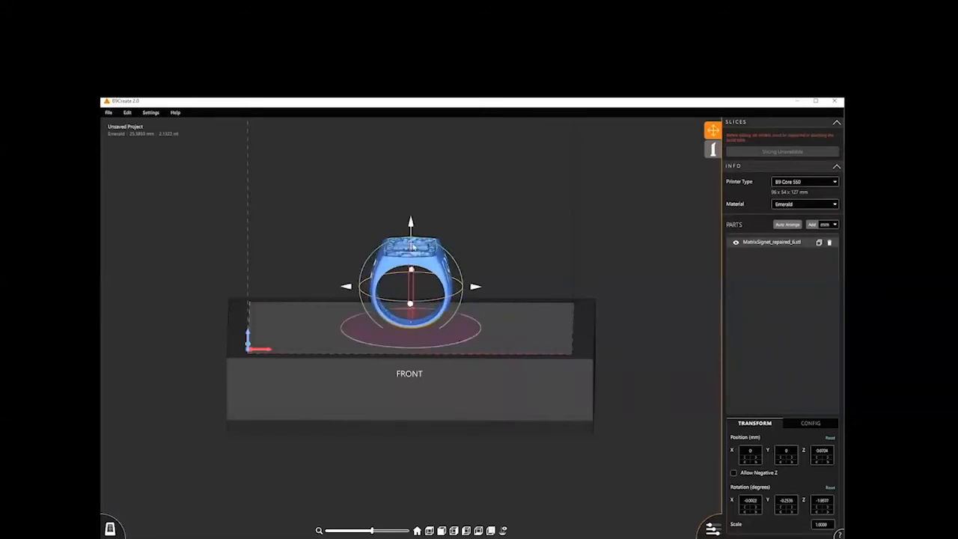
drag(410, 247, 410, 272)
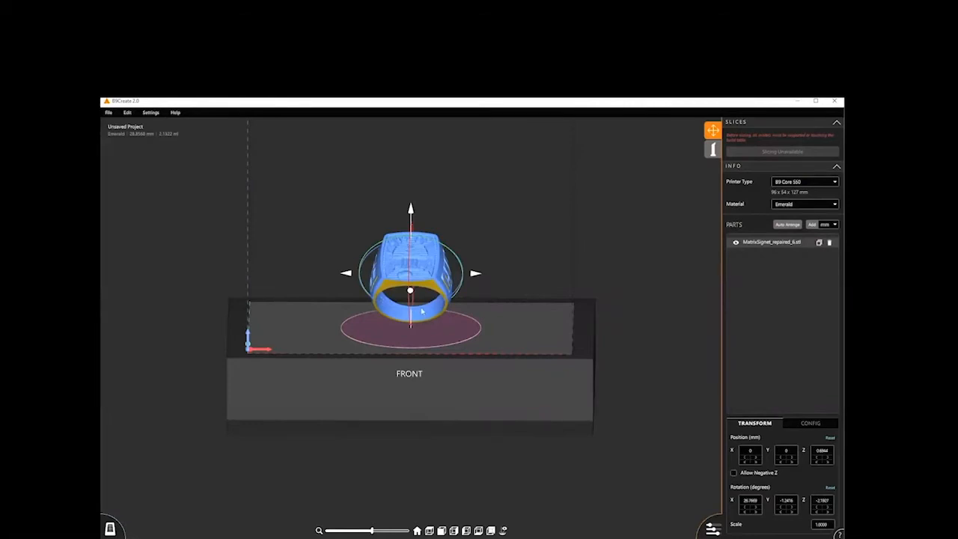
- Examine the tilted ring and the build table from several angles and distances
scroll(477, 372, down, 3)
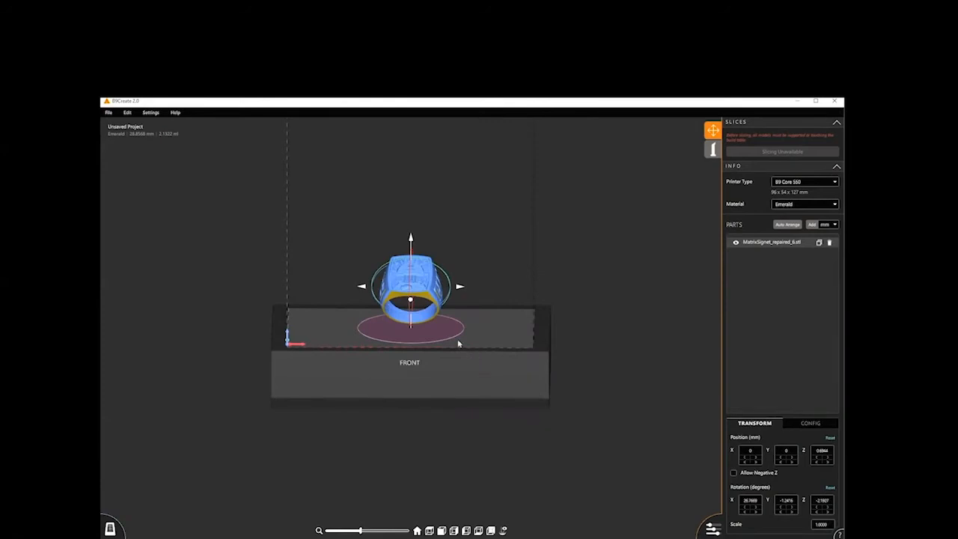
mouse_move(458, 341)
middle_down()
mouse_move(486, 378)
mouse_move(543, 378)
mouse_move(513, 309)
mouse_move(511, 398)
mouse_move(463, 326)
mouse_move(516, 389)
mouse_move(401, 269)
mouse_move(557, 319)
mouse_move(502, 383)
mouse_move(500, 352)
mouse_move(423, 282)
mouse_move(569, 337)
mouse_move(436, 320)
mouse_move(459, 300)
mouse_move(450, 335)
mouse_move(468, 328)
middle_up()
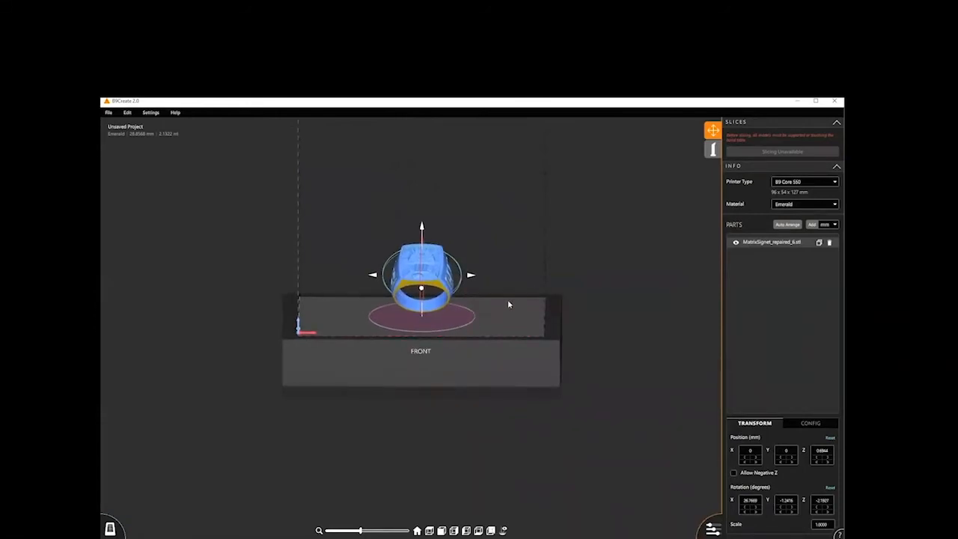
drag(507, 304, 198, 348)
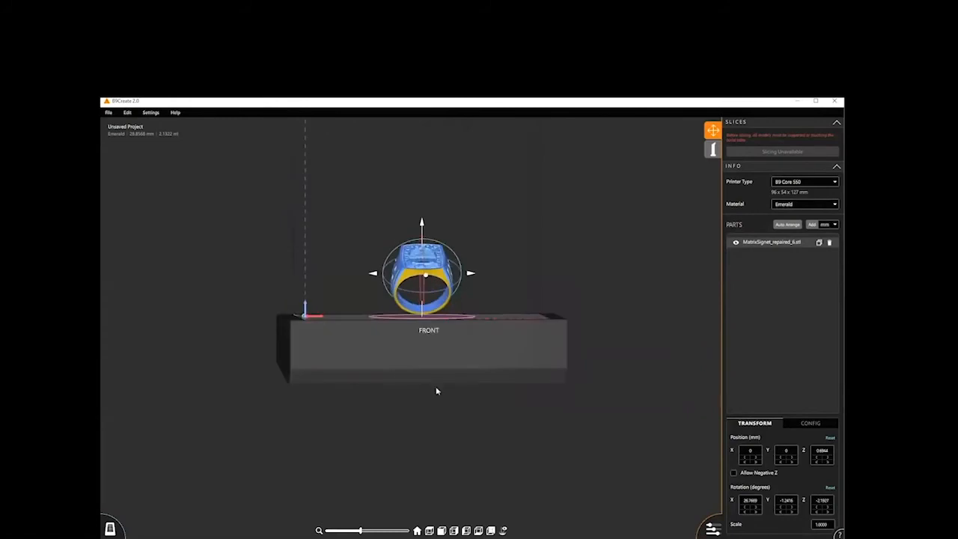
scroll(436, 389, up, 5)
scroll(437, 390, down, 6)
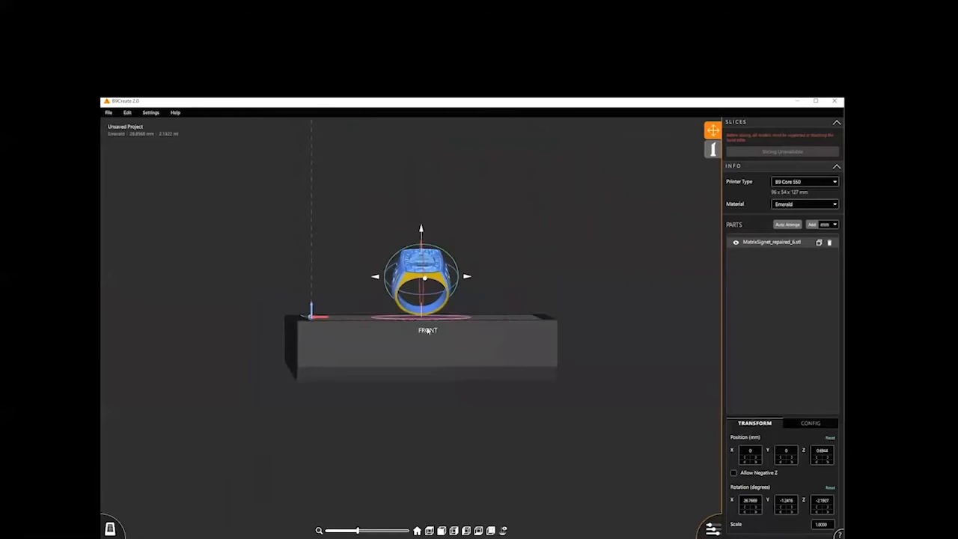
middle_drag(428, 365, 426, 366)
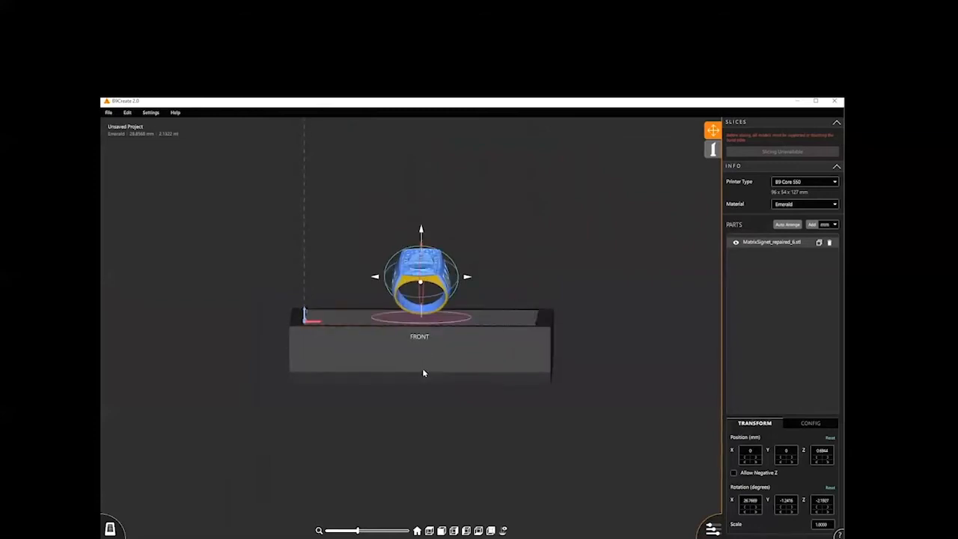
right_drag(424, 373, 428, 373)
scroll(419, 313, up, 1)
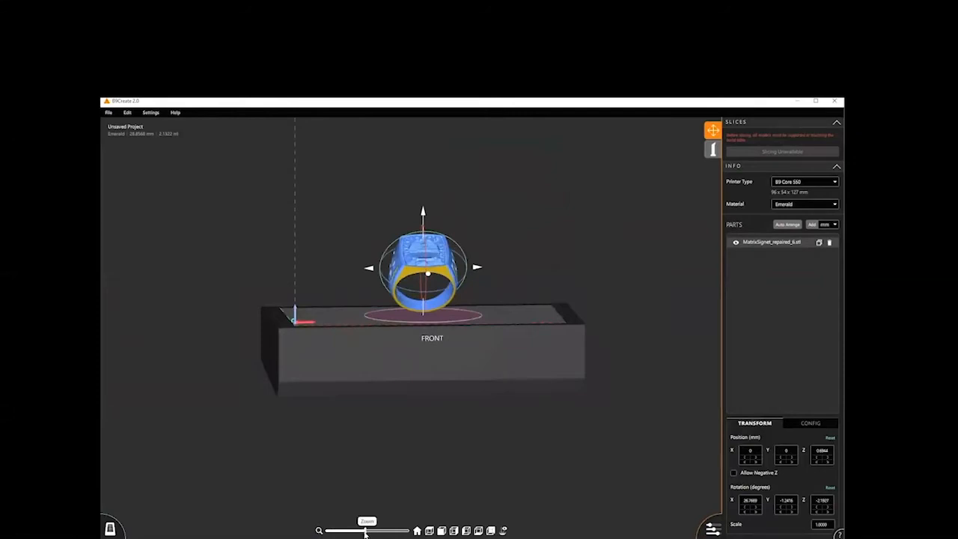
- Examine the tilted ring in the home, top, front, right, left, bottom and back preset views, ending on the home view
mouse_move(366, 532)
mouse_down()
mouse_move(406, 531)
mouse_move(353, 532)
mouse_up()
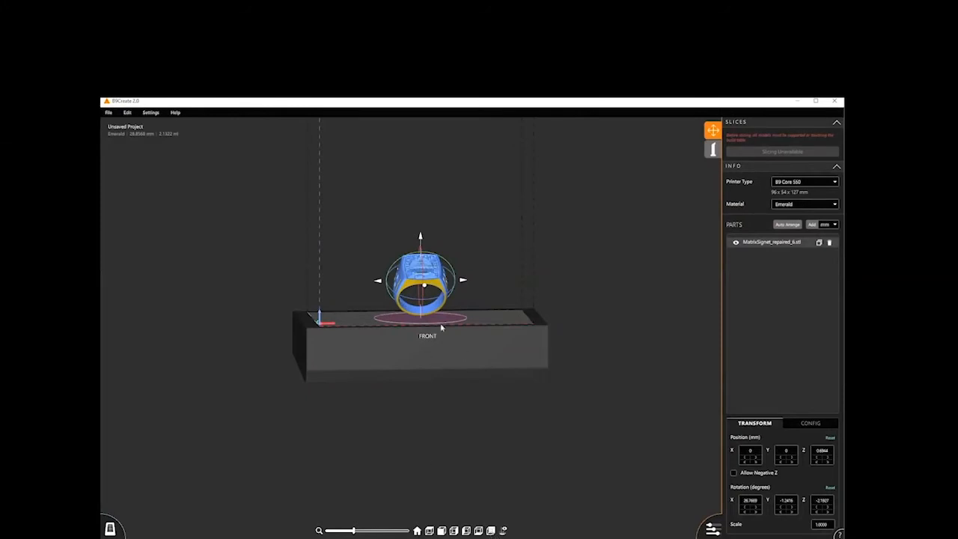
click(417, 531)
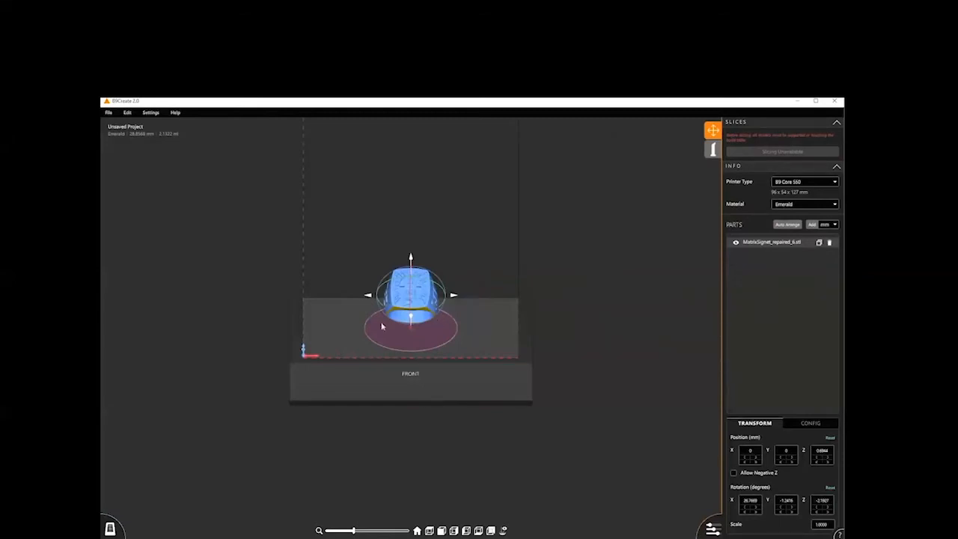
click(431, 532)
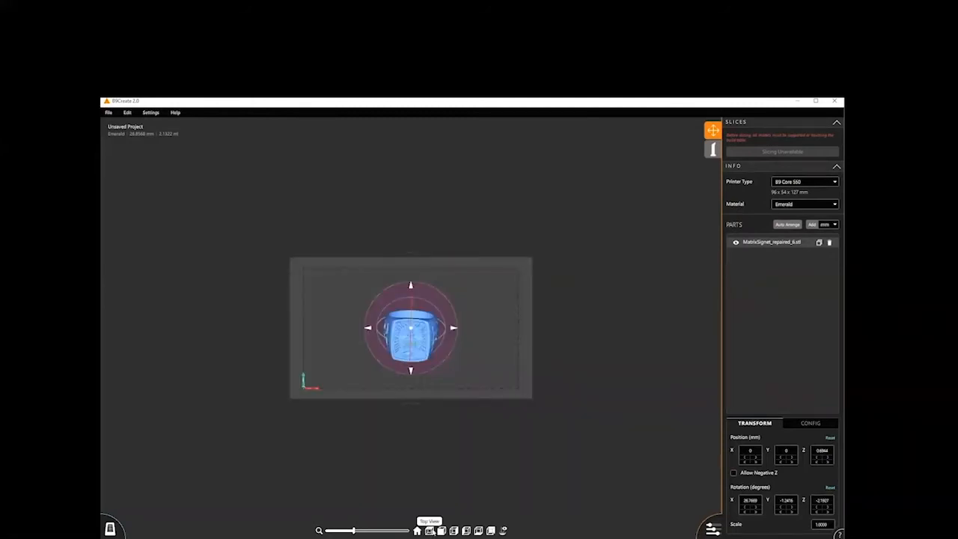
click(441, 531)
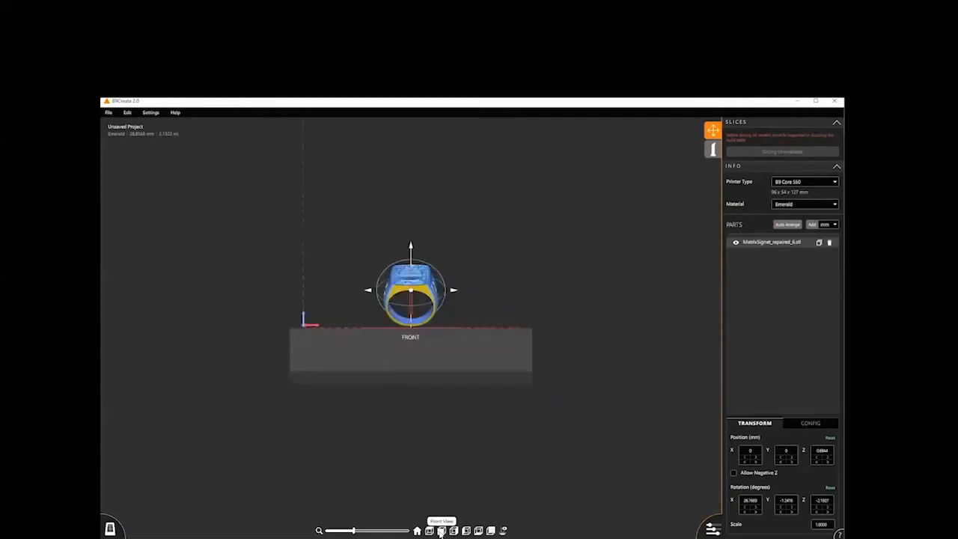
click(454, 531)
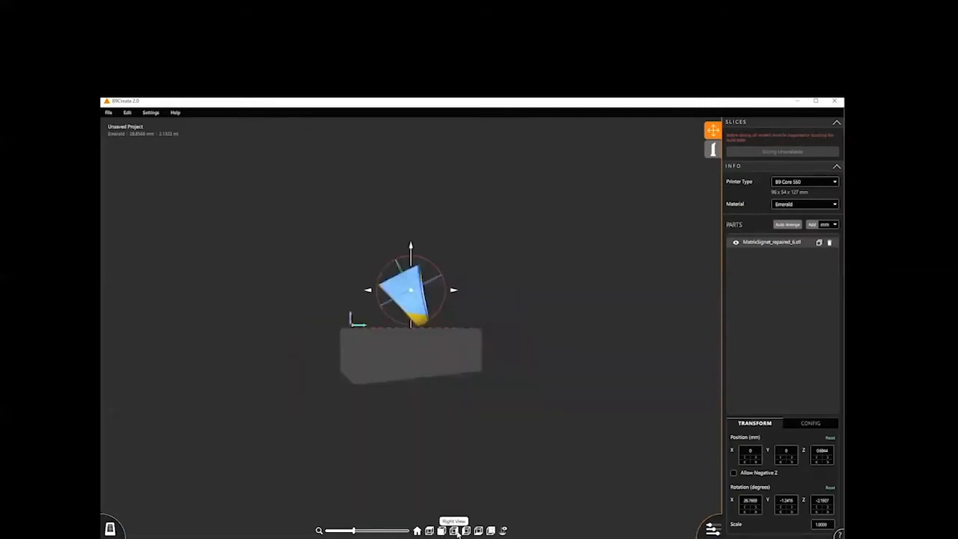
click(466, 530)
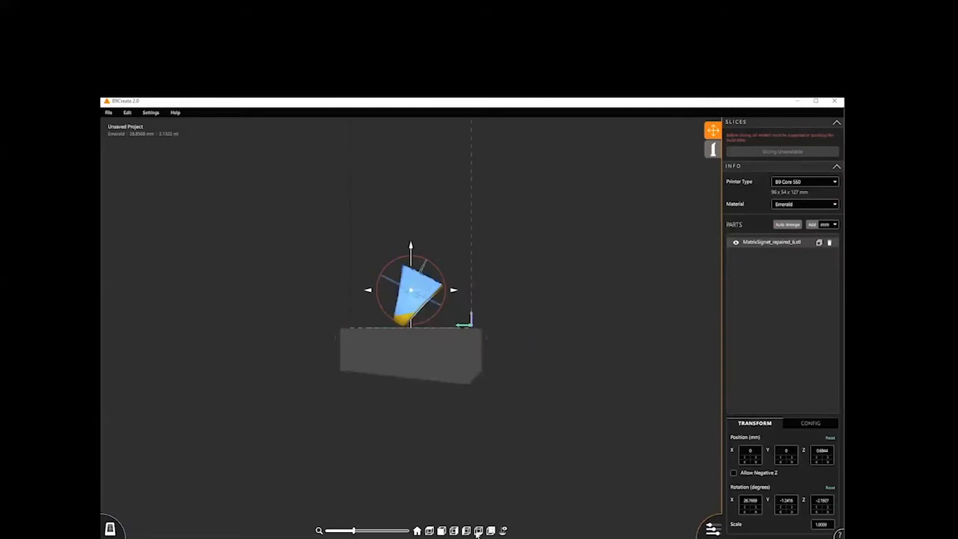
click(478, 531)
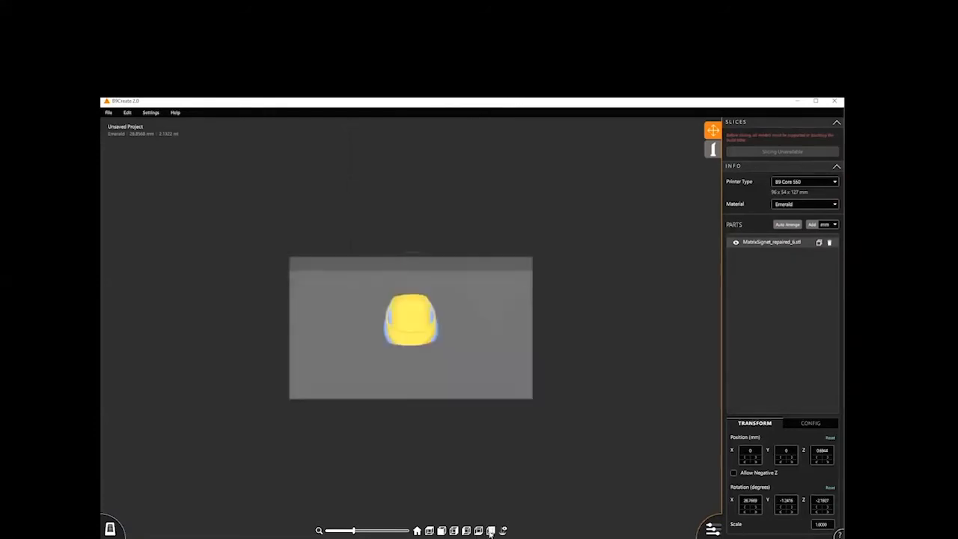
click(490, 530)
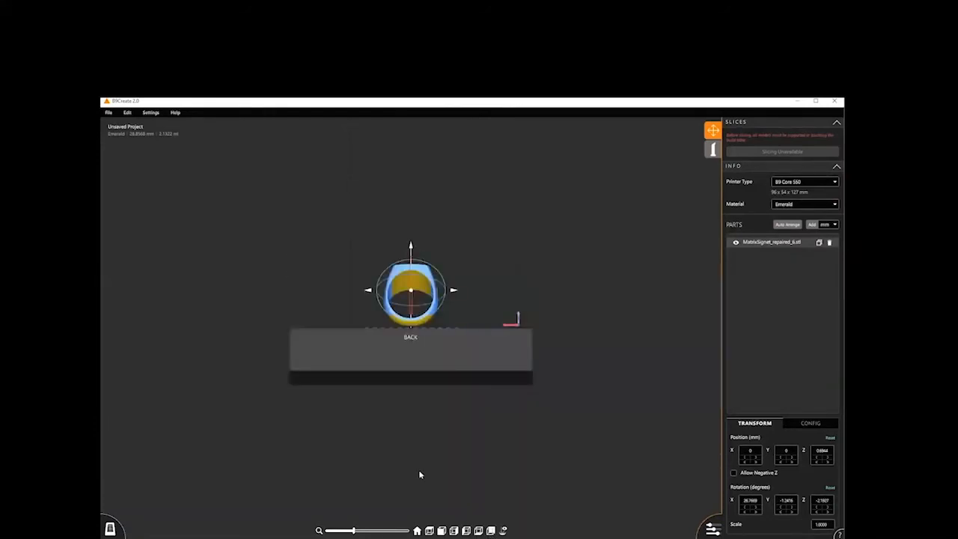
click(417, 531)
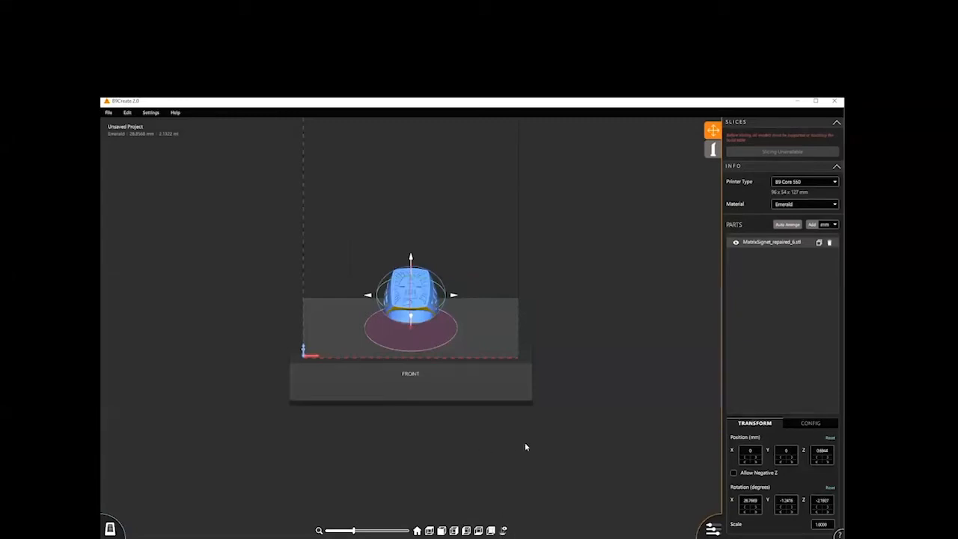
- Switch to support editing and add a foundation on the build table beneath the ring
click(713, 151)
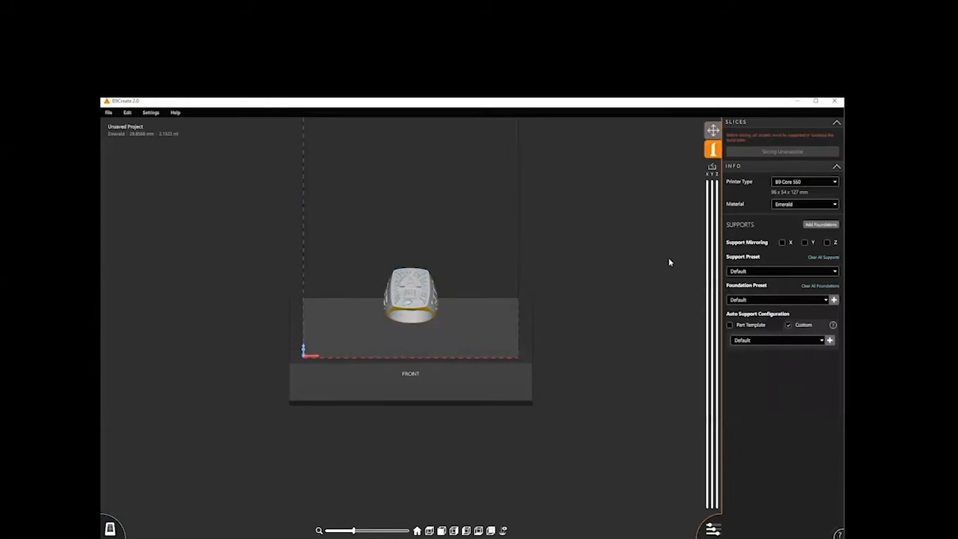
right_drag(413, 452, 415, 426)
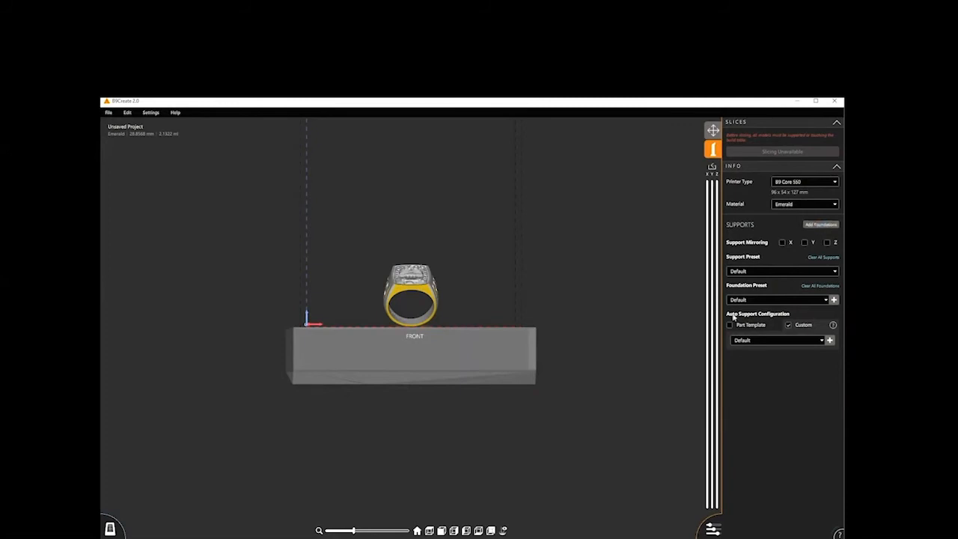
drag(395, 396, 398, 430)
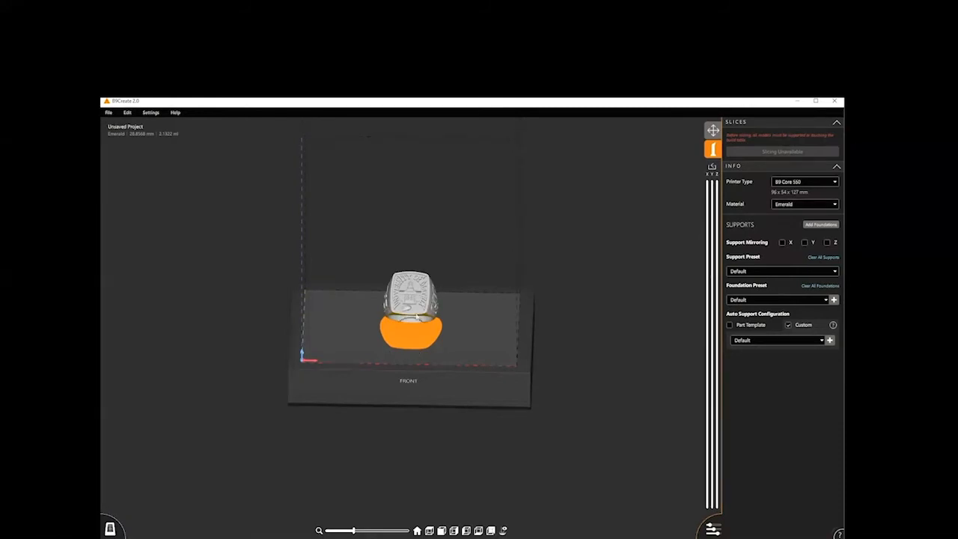
right_drag(403, 434, 407, 435)
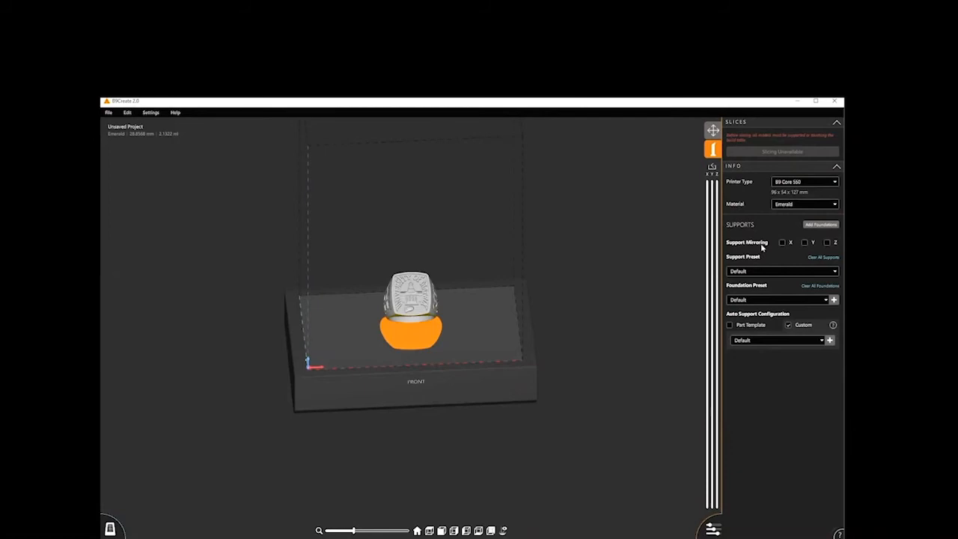
- Enable Y support mirroring and place mirrored Default supports along the ring's lower inner edge and underside
click(805, 243)
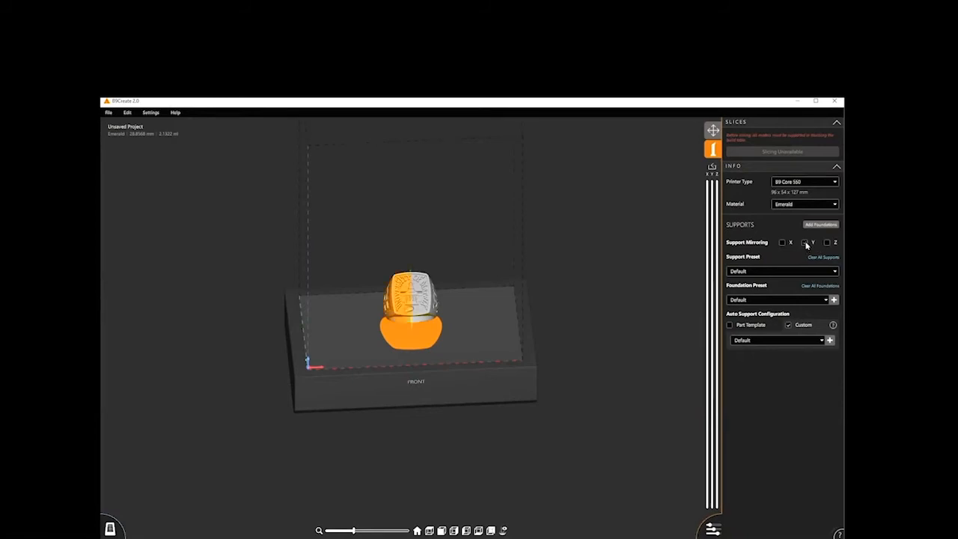
middle_drag(470, 451, 472, 425)
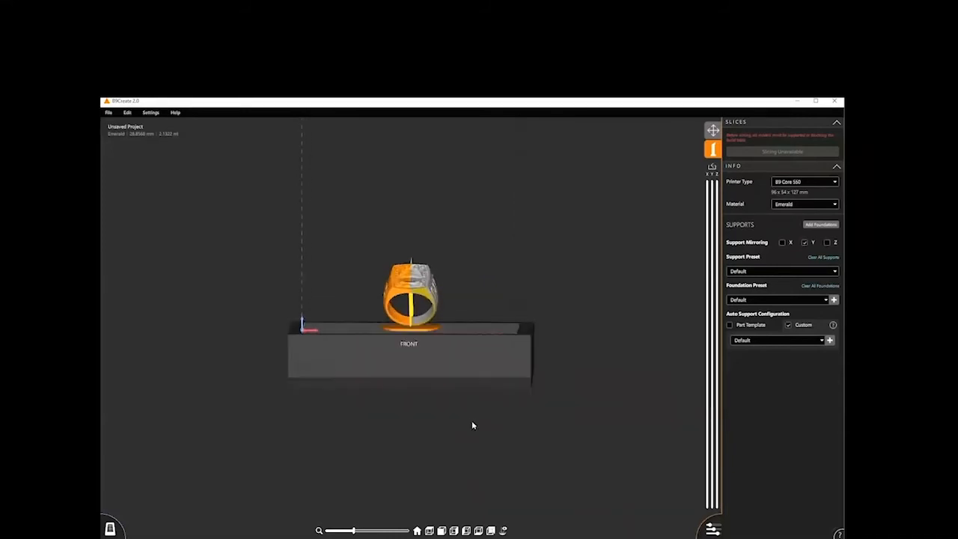
click(417, 294)
click(423, 294)
click(425, 295)
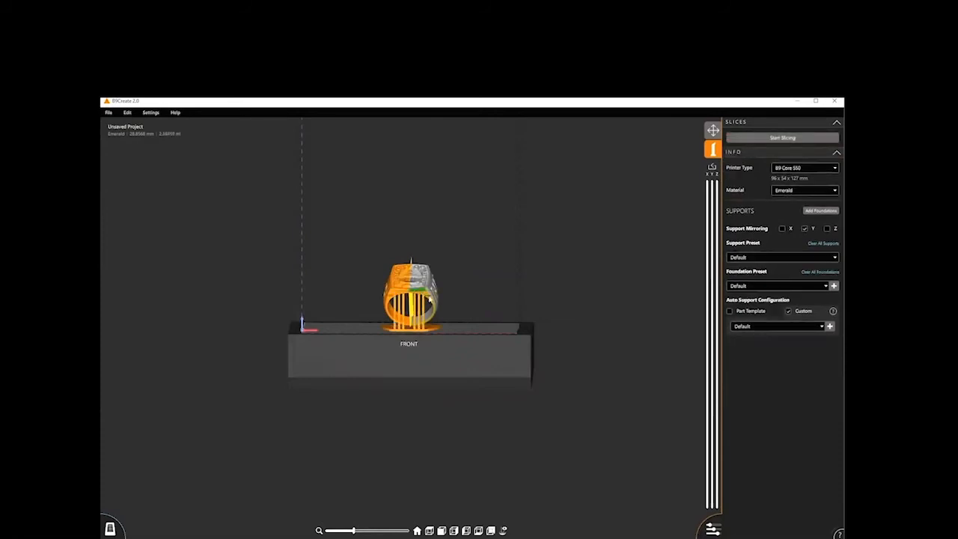
click(428, 297)
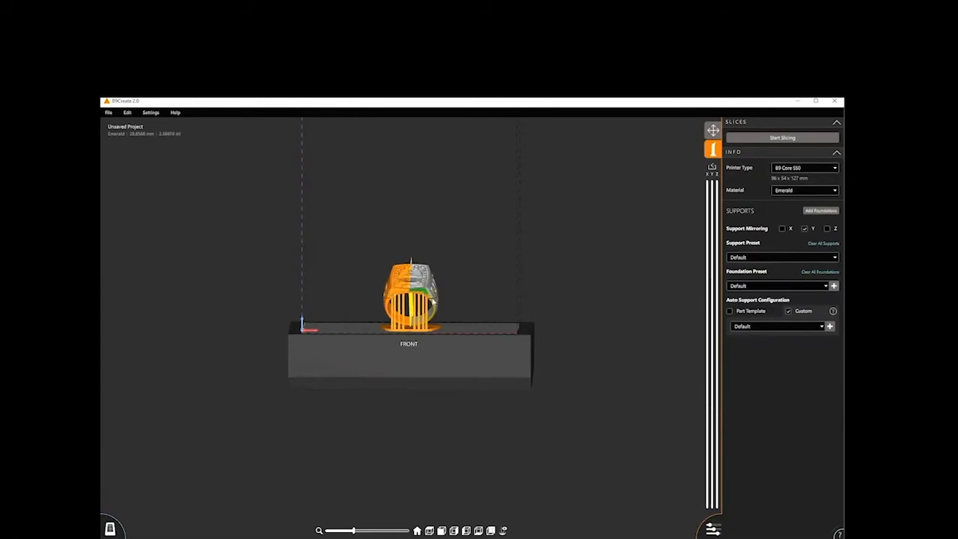
click(431, 301)
click(434, 318)
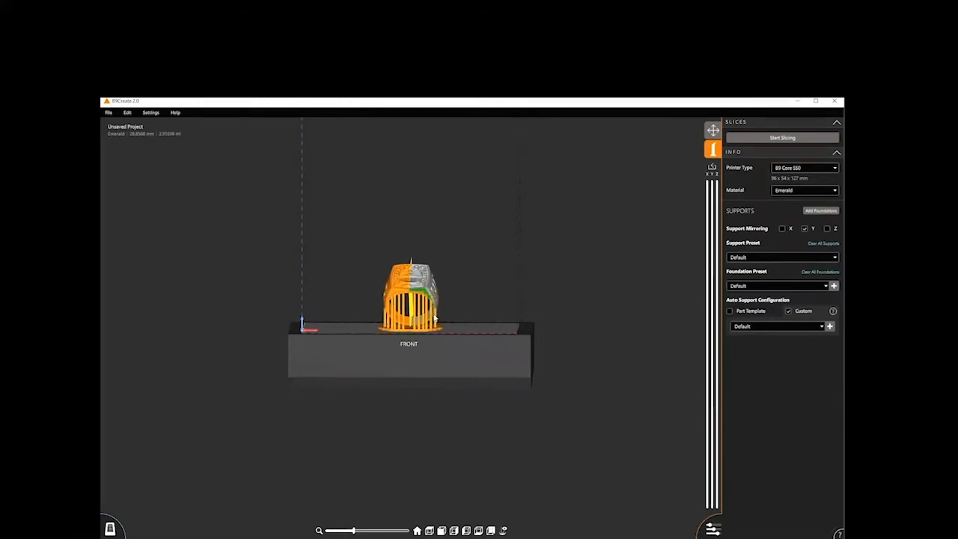
click(431, 321)
click(426, 323)
- Review the available support and foundation presets, plus the bevel, rim offset and thickness settings for a new foundation preset
click(834, 258)
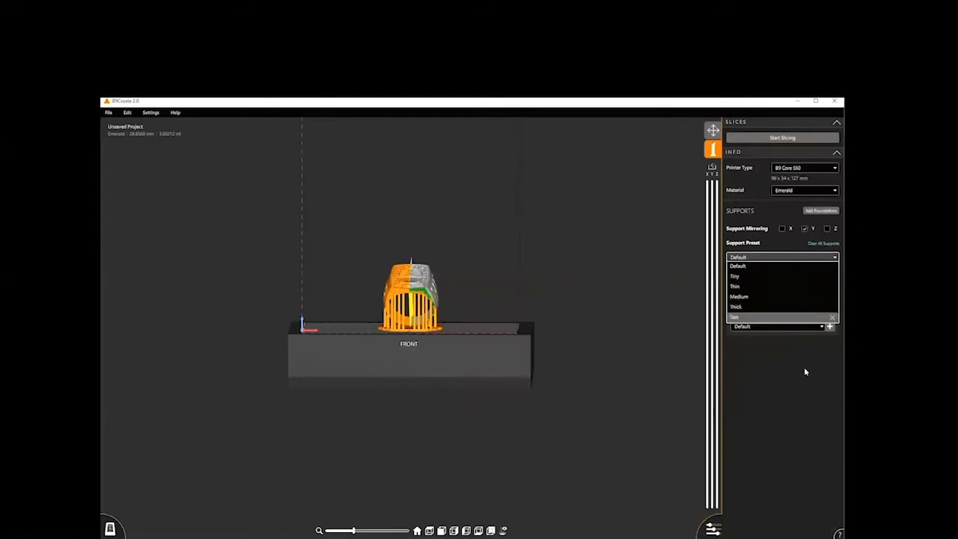
click(791, 385)
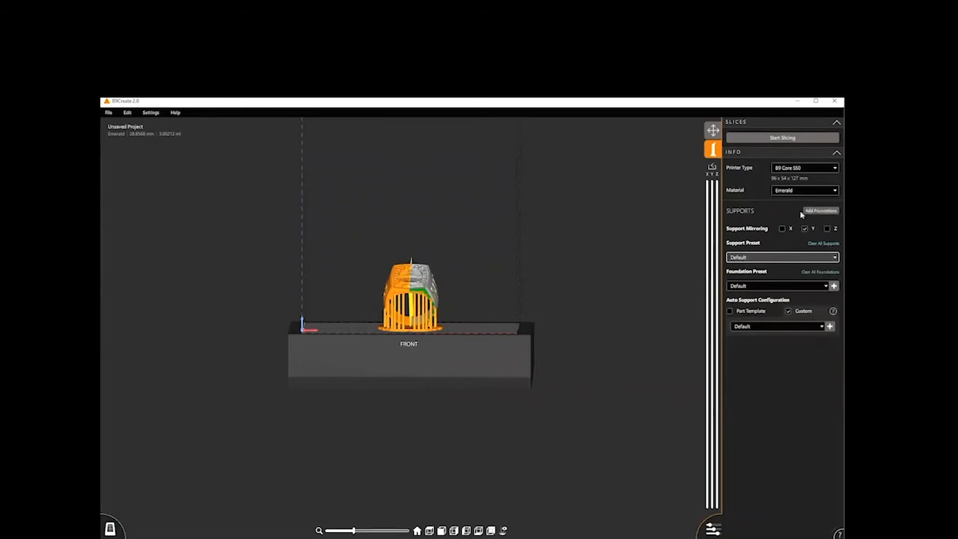
click(737, 287)
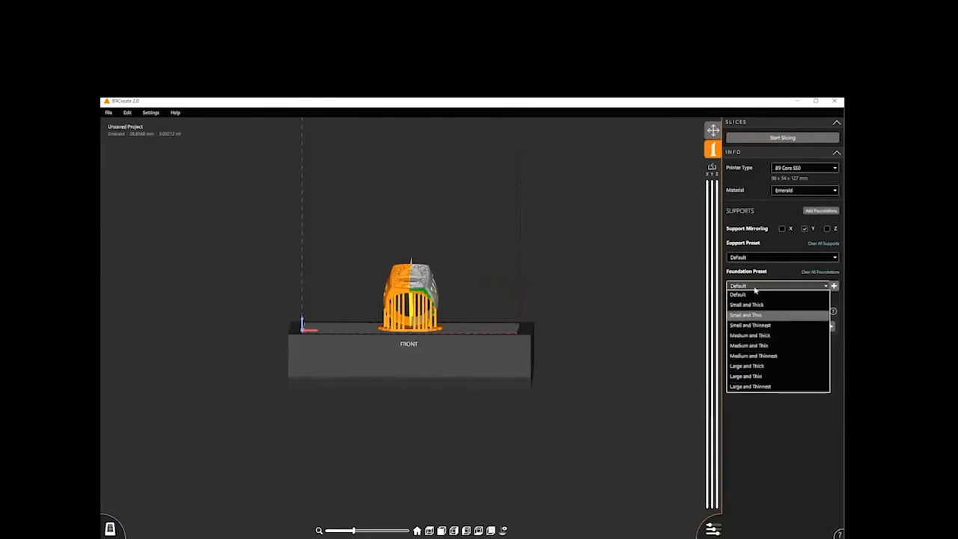
click(781, 274)
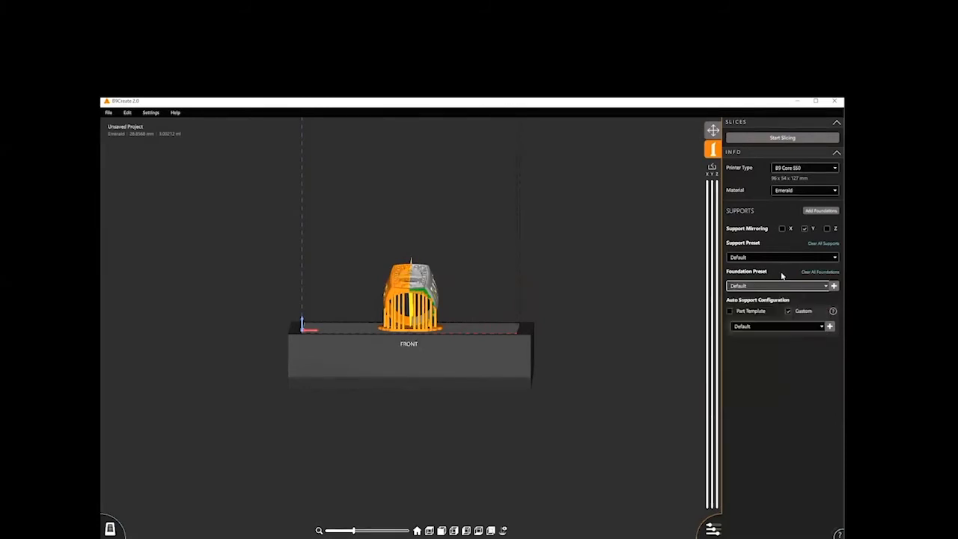
click(834, 286)
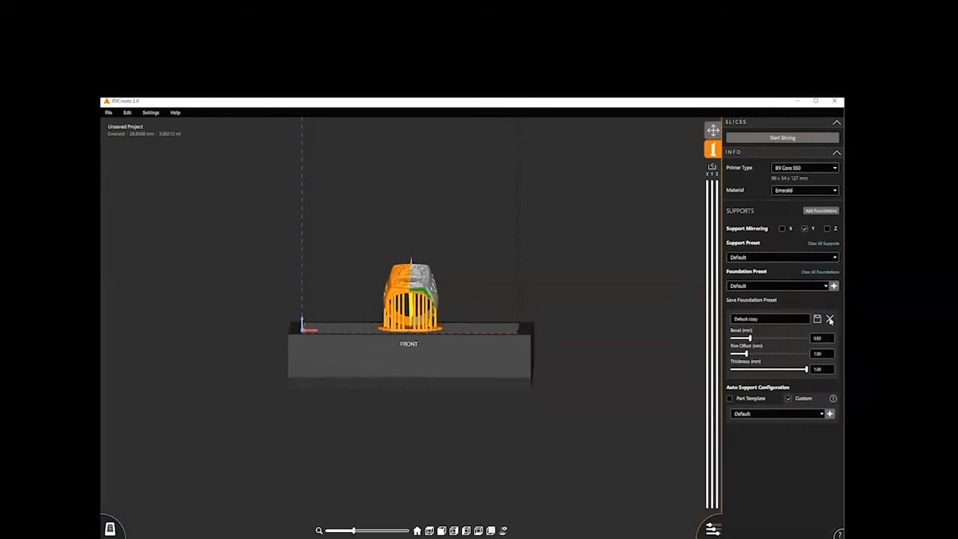
click(830, 320)
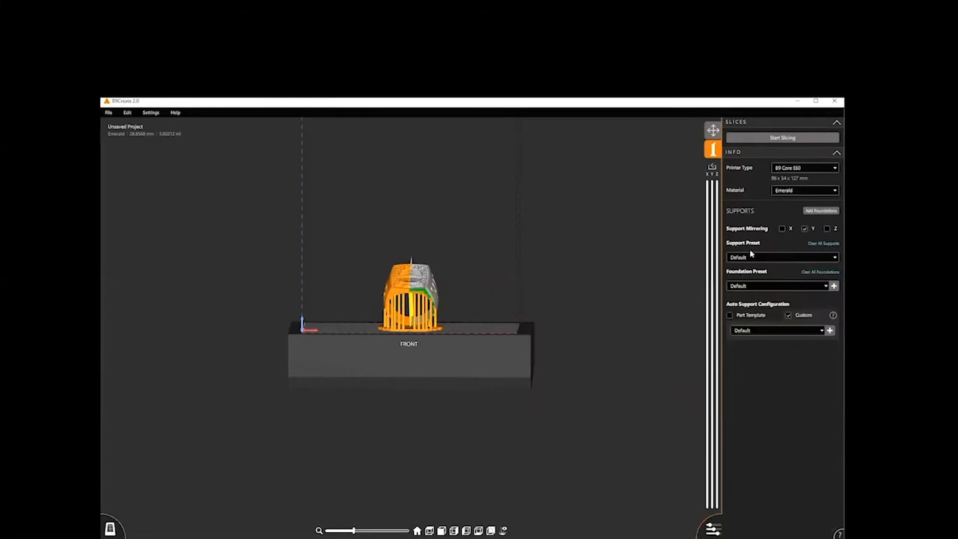
- Clear all supports from all models and auto-support the ring with the Default custom configuration
click(822, 243)
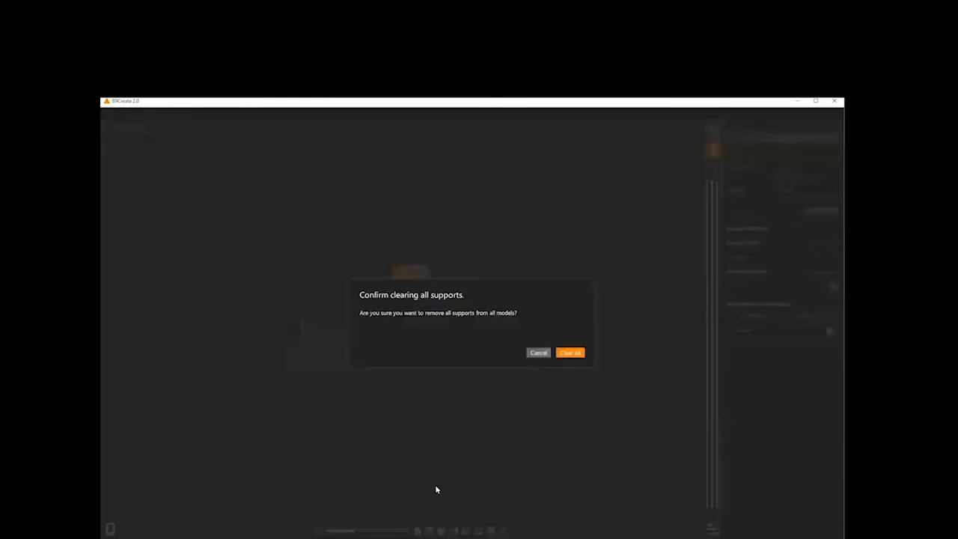
click(565, 352)
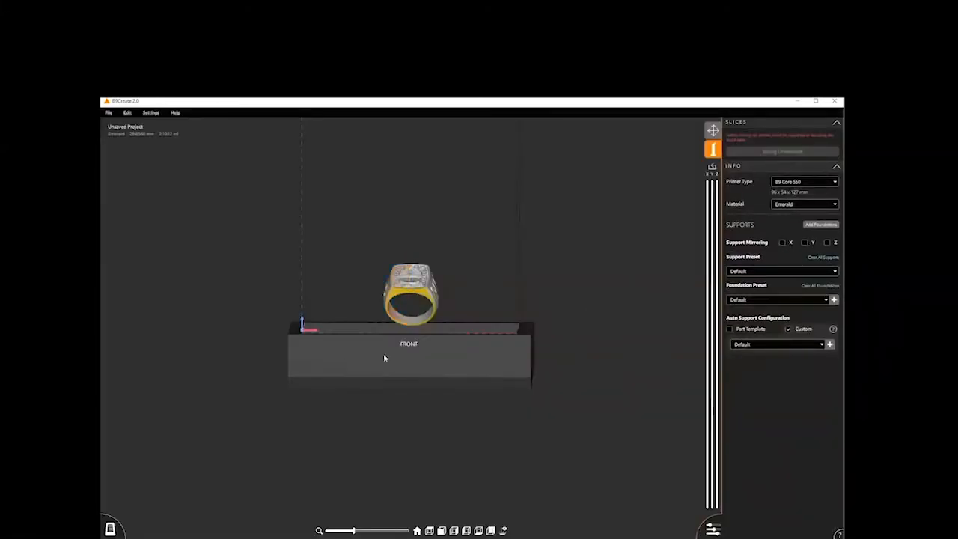
right_click(412, 295)
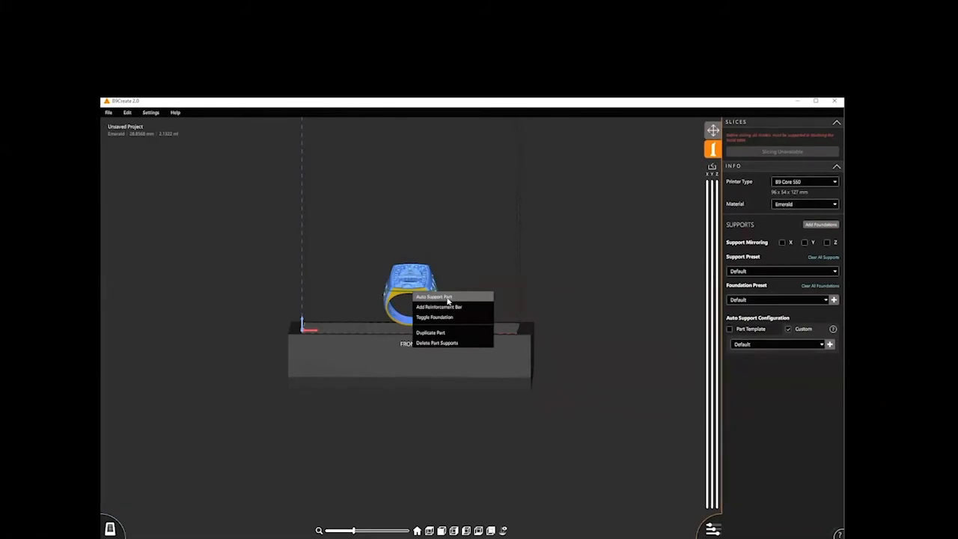
click(447, 298)
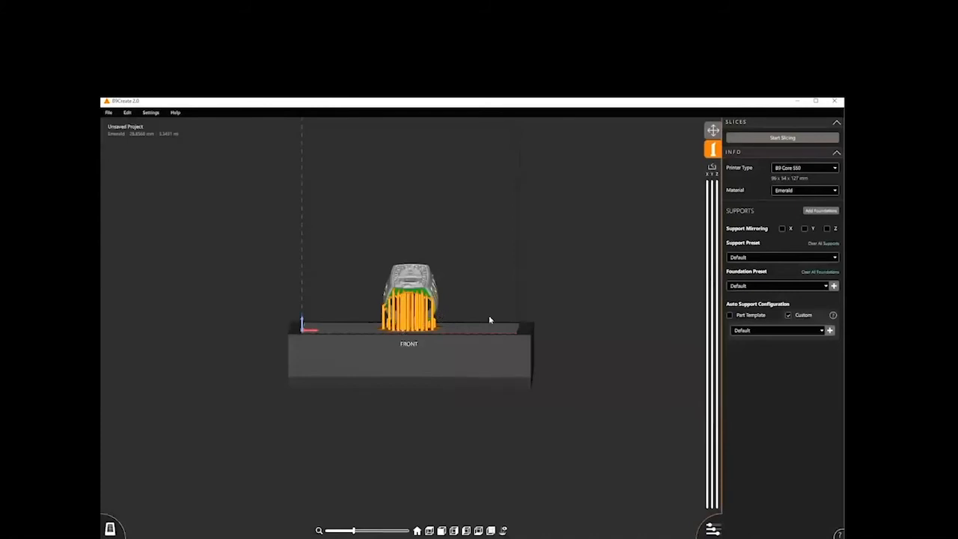
- Inspect the ring's automatic supports up close and view the settings and available actions of a single support near its front
middle_drag(456, 411, 466, 382)
click(417, 531)
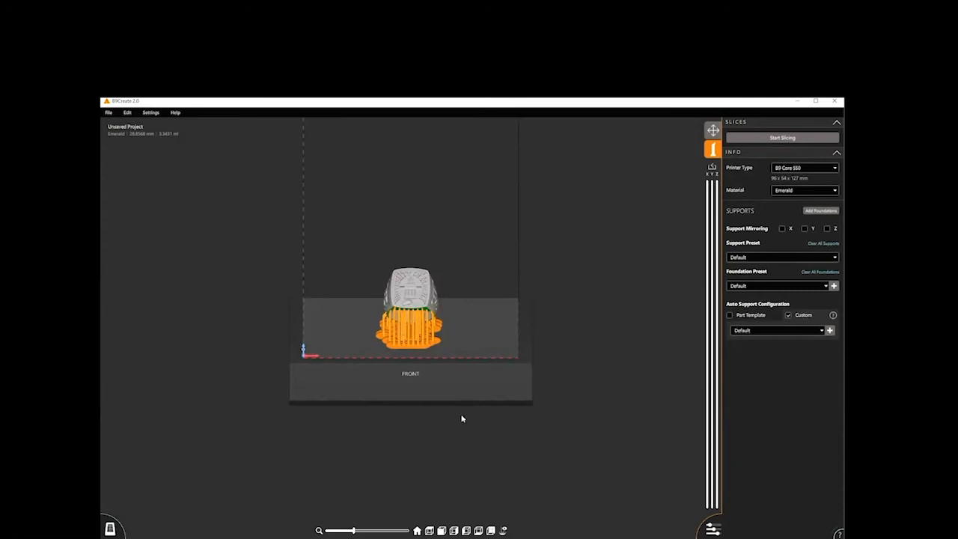
drag(486, 419, 493, 372)
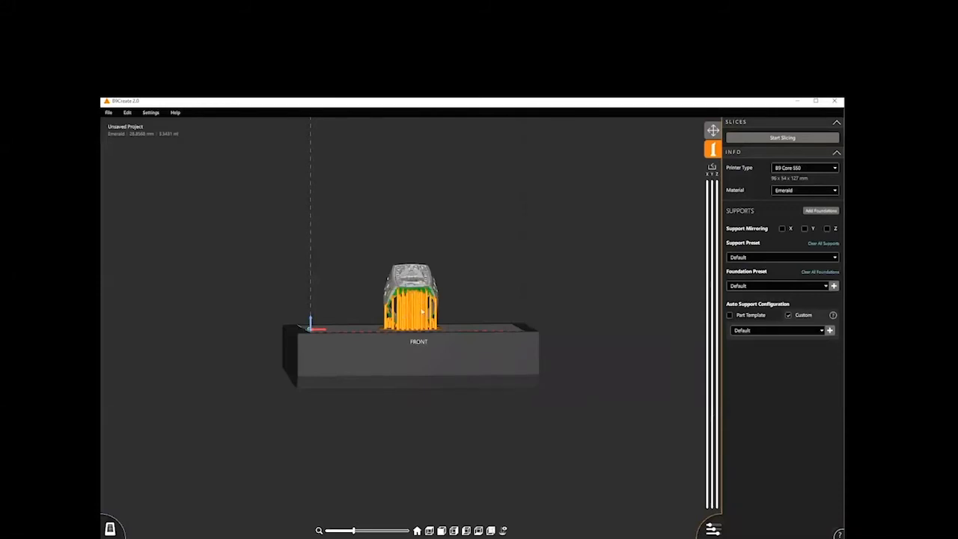
scroll(440, 399, up, 3)
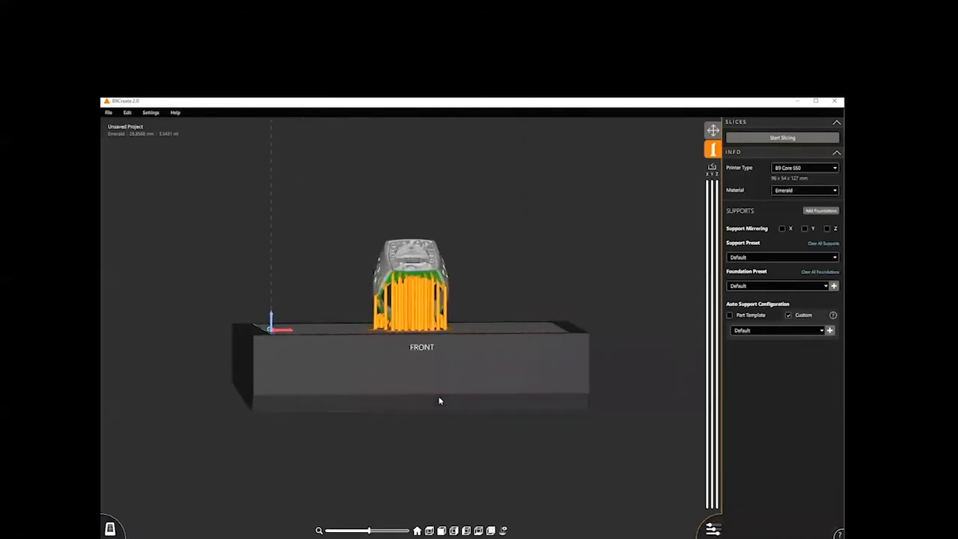
scroll(439, 400, up, 2)
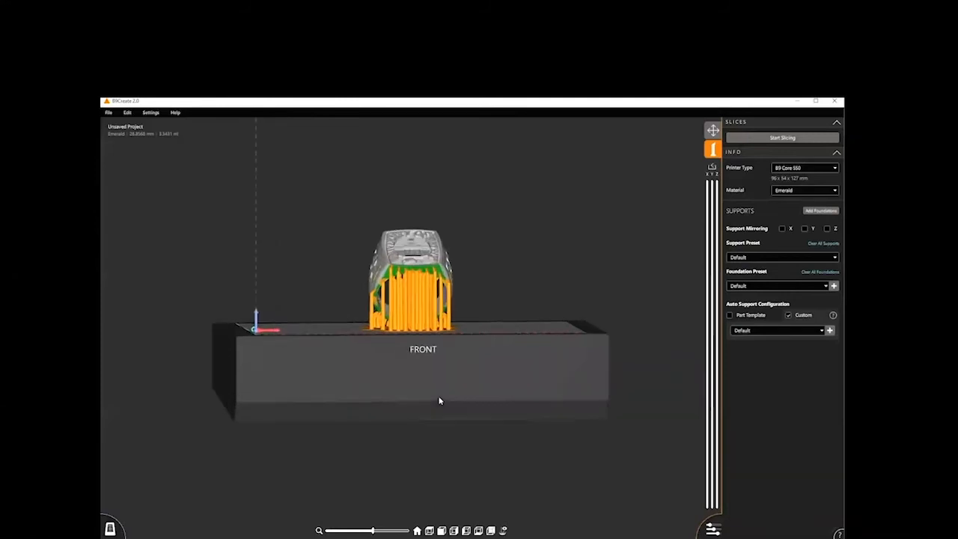
click(383, 298)
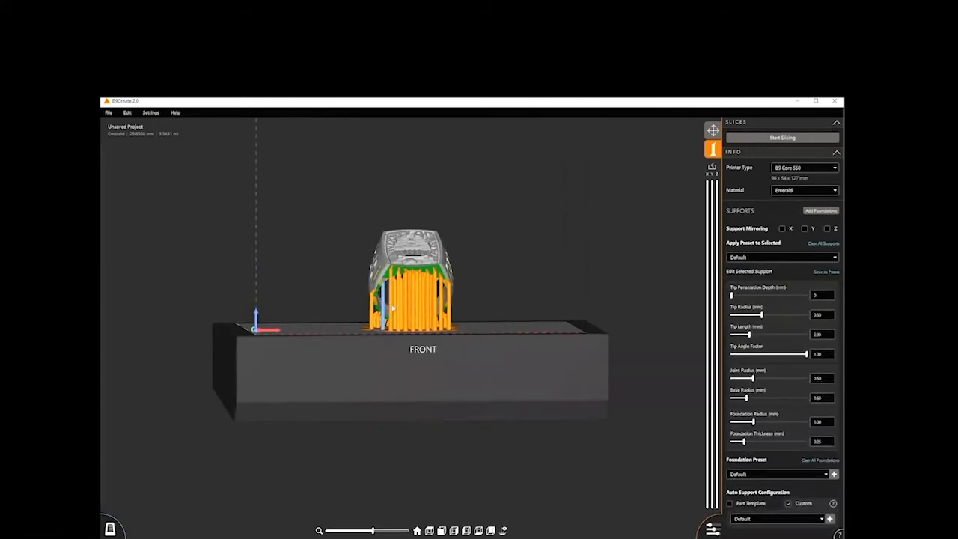
right_click(385, 305)
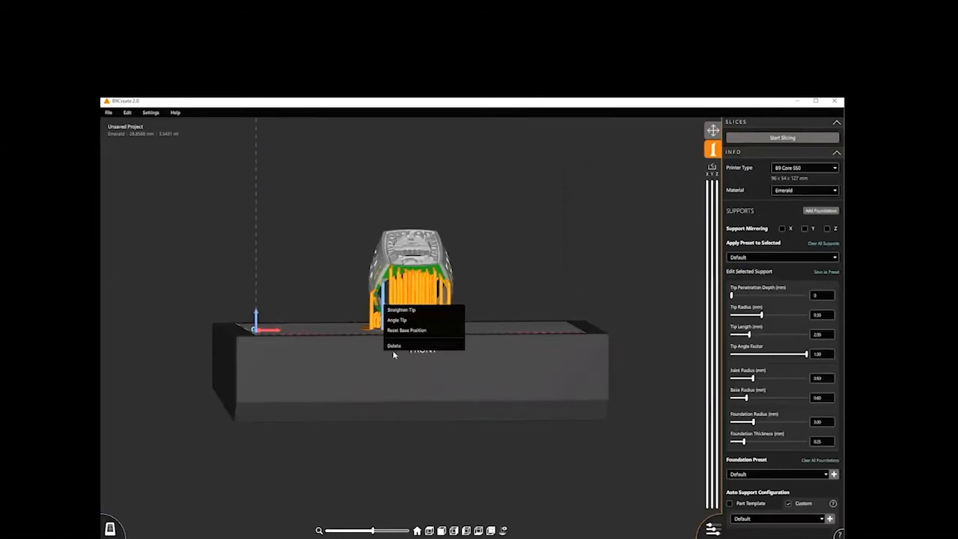
click(391, 426)
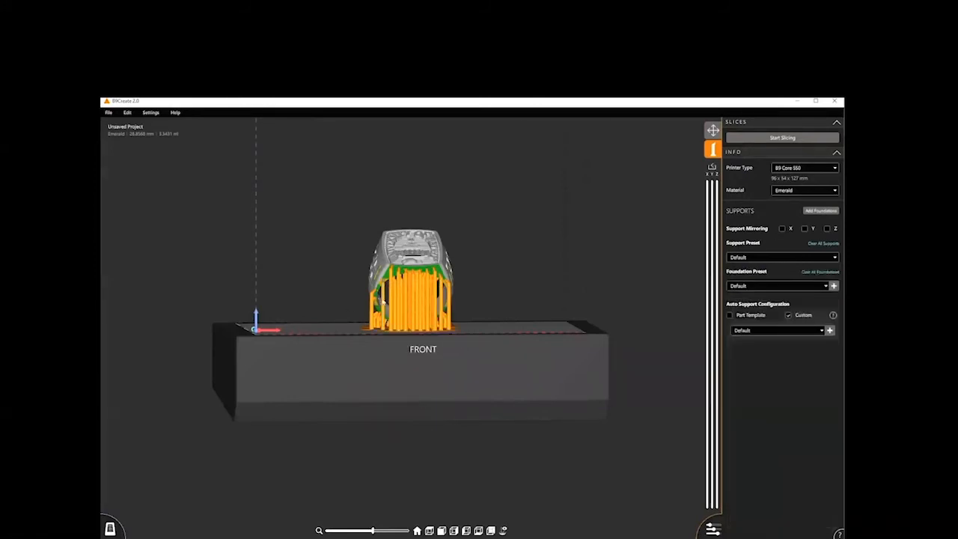
- Select a single support at the ring's front edge and set its tip radius to 0.25 mm
click(383, 302)
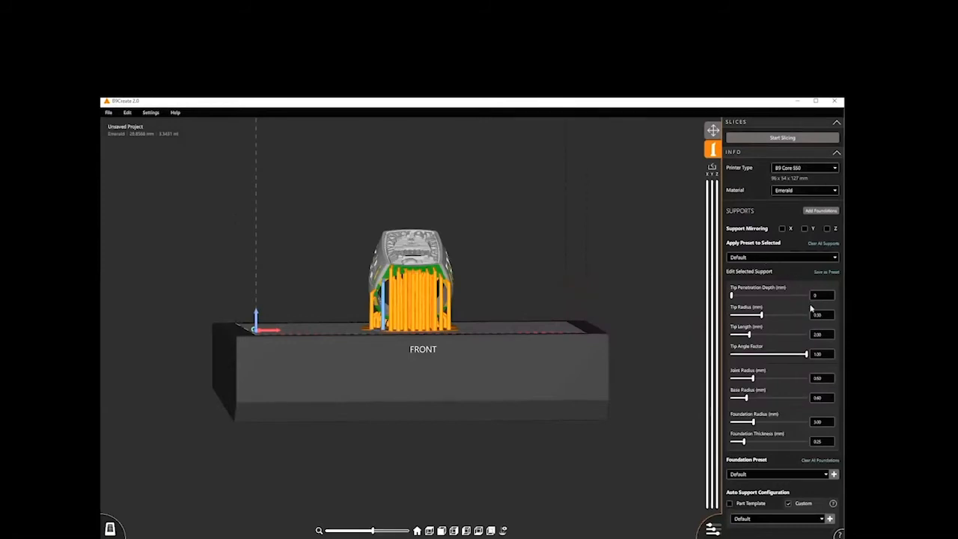
scroll(779, 316, down, 1)
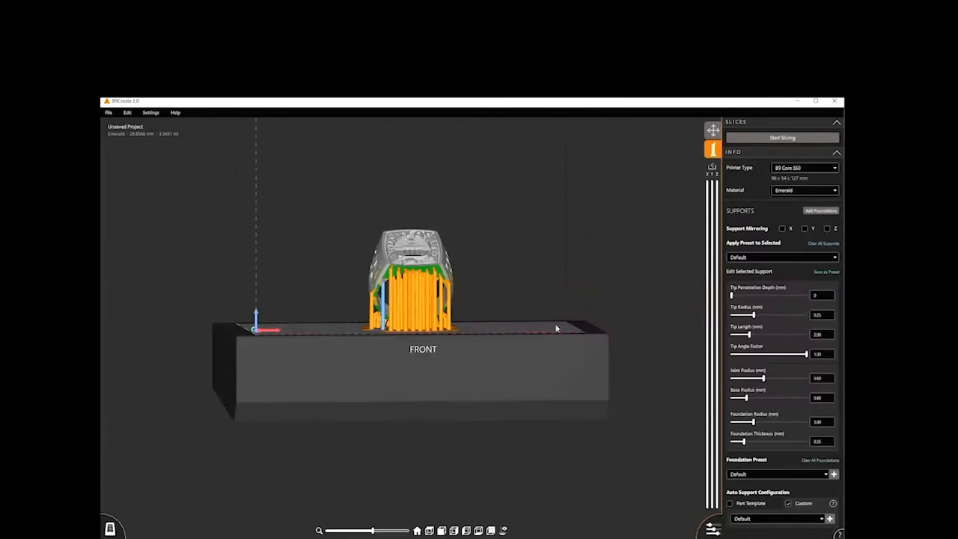
click(422, 492)
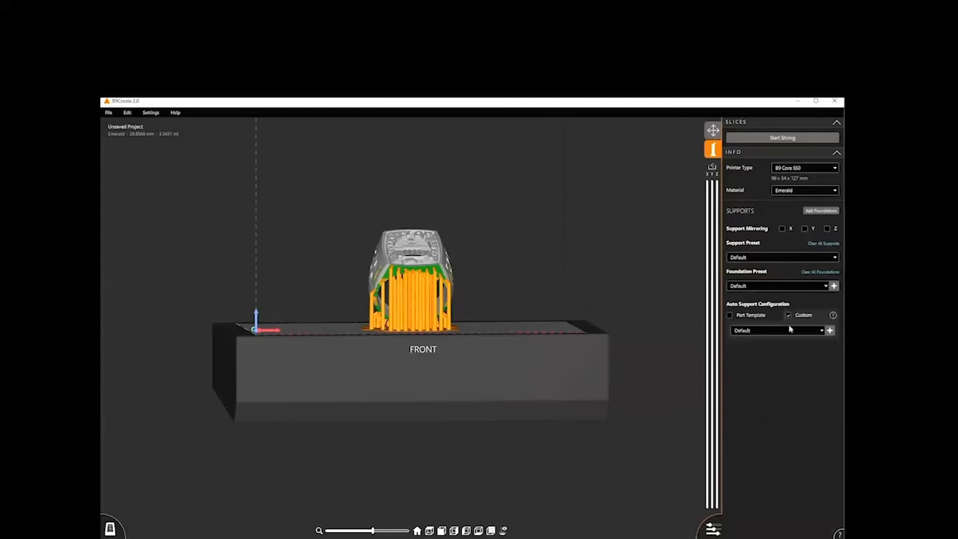
- Try the Part Template option and a new custom auto-support configuration with the Test preset for Minima supports, and discard the configuration
click(730, 315)
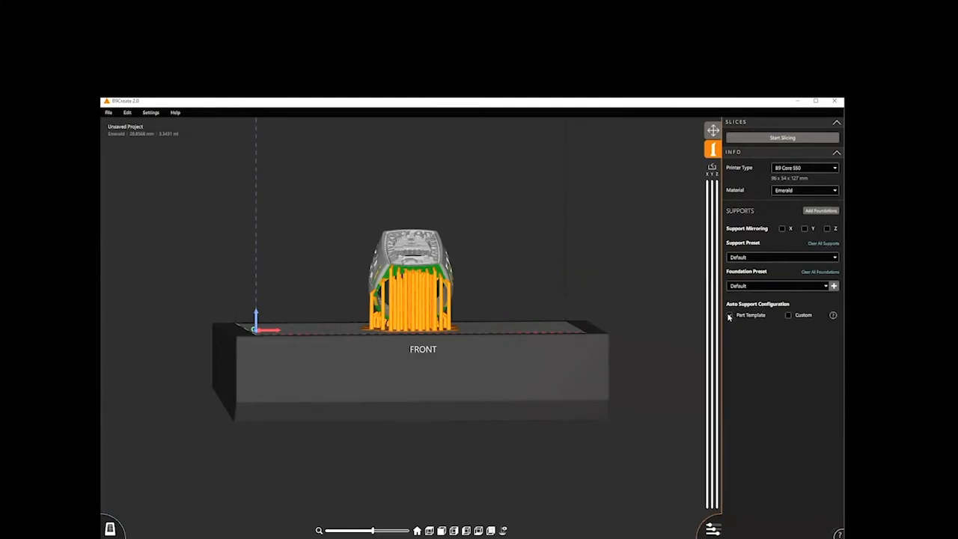
click(787, 317)
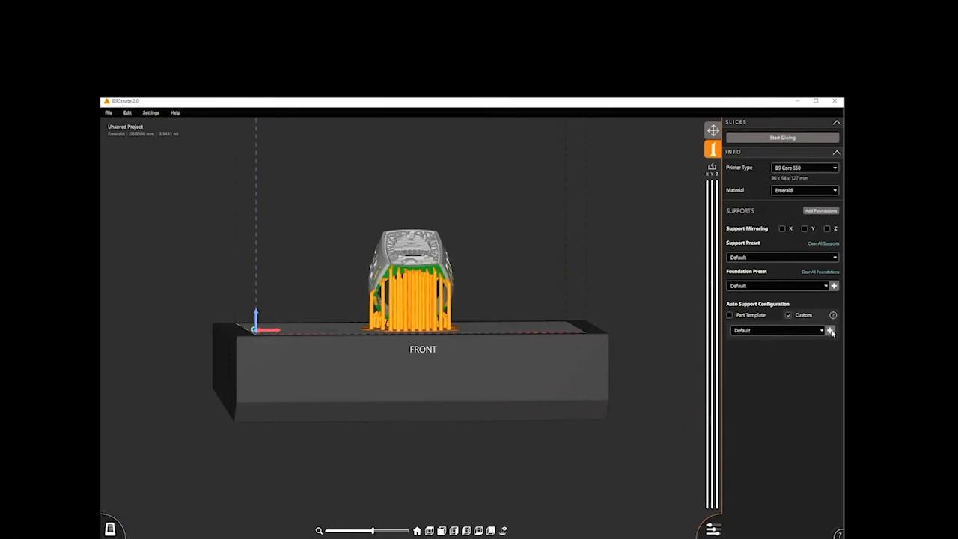
click(830, 331)
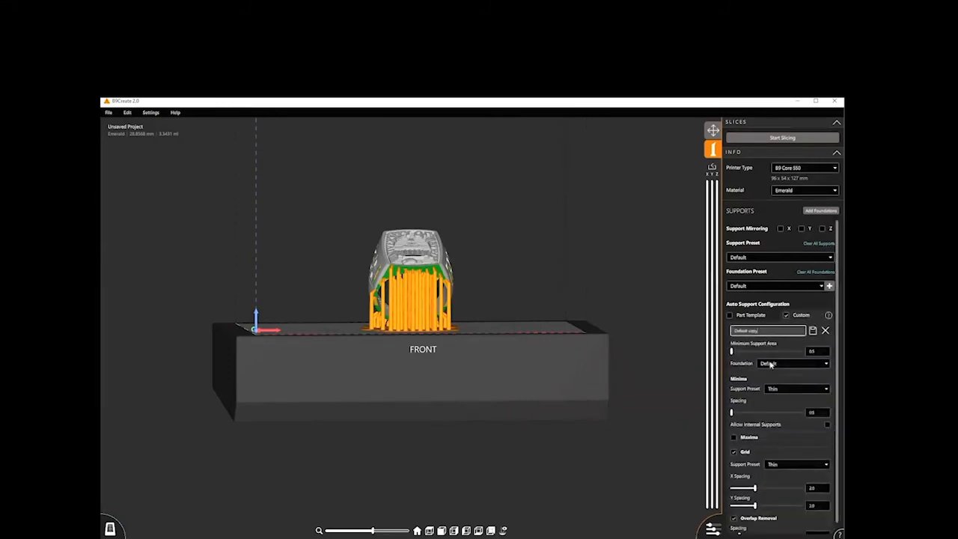
scroll(773, 361, down, 1)
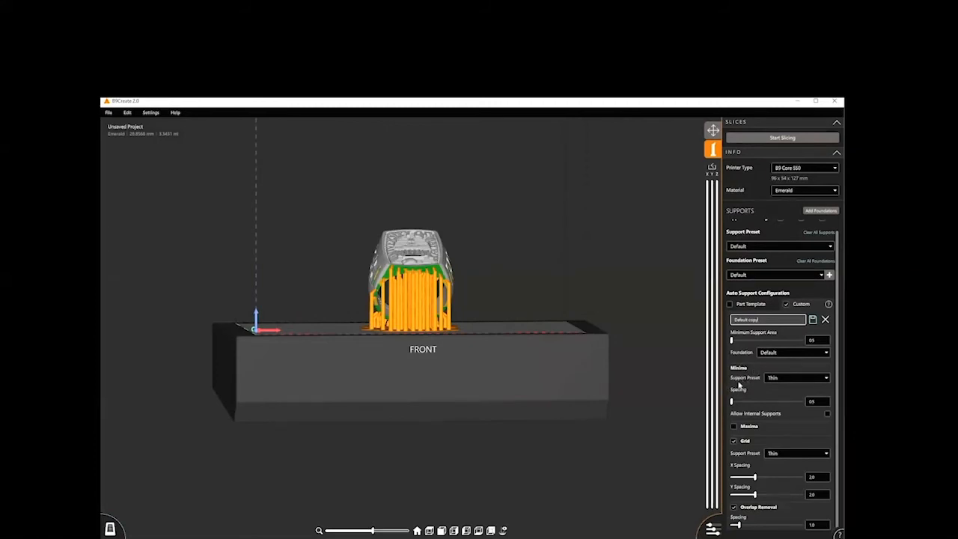
click(826, 378)
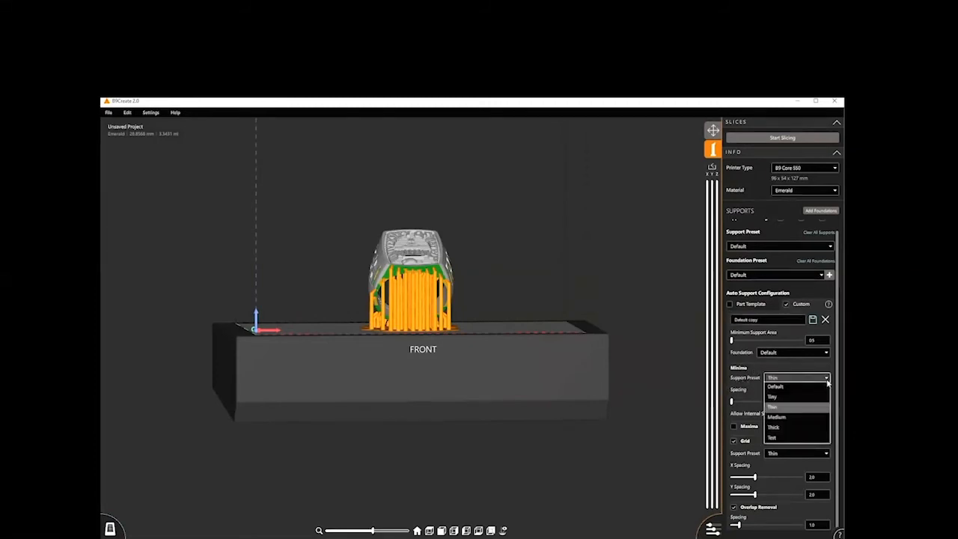
click(776, 438)
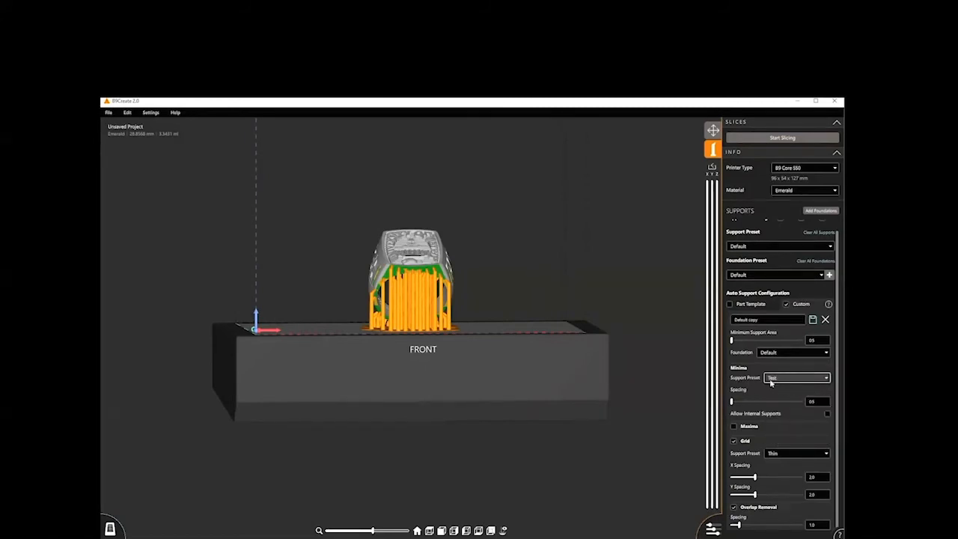
click(826, 320)
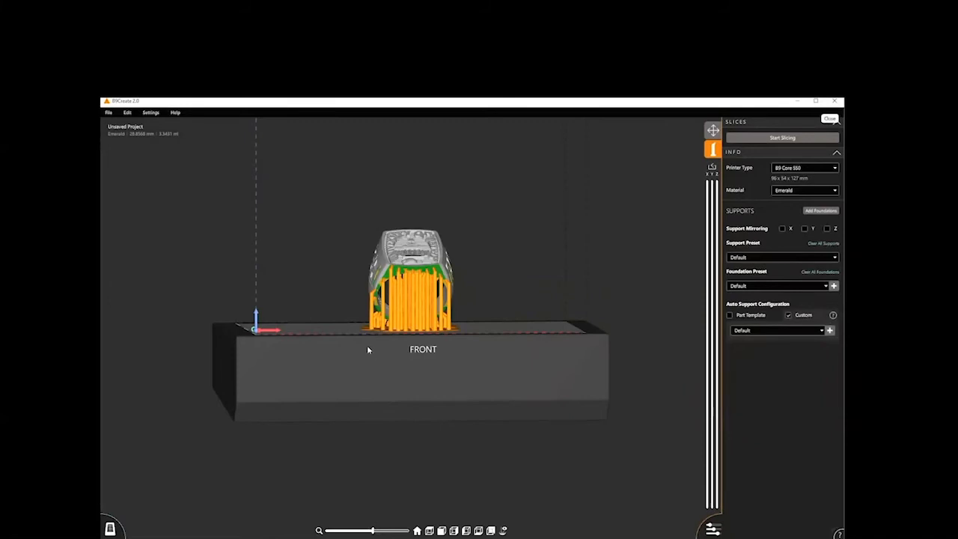
- Section the ring about halfway along X and add a Default support to the exposed inner surface of its band
right_drag(368, 376, 365, 378)
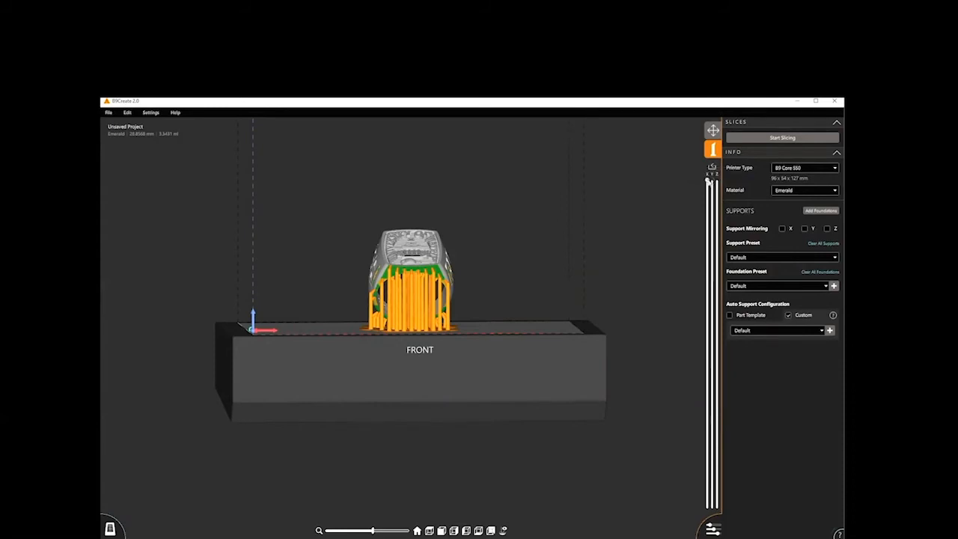
drag(708, 181, 702, 340)
drag(479, 464, 345, 462)
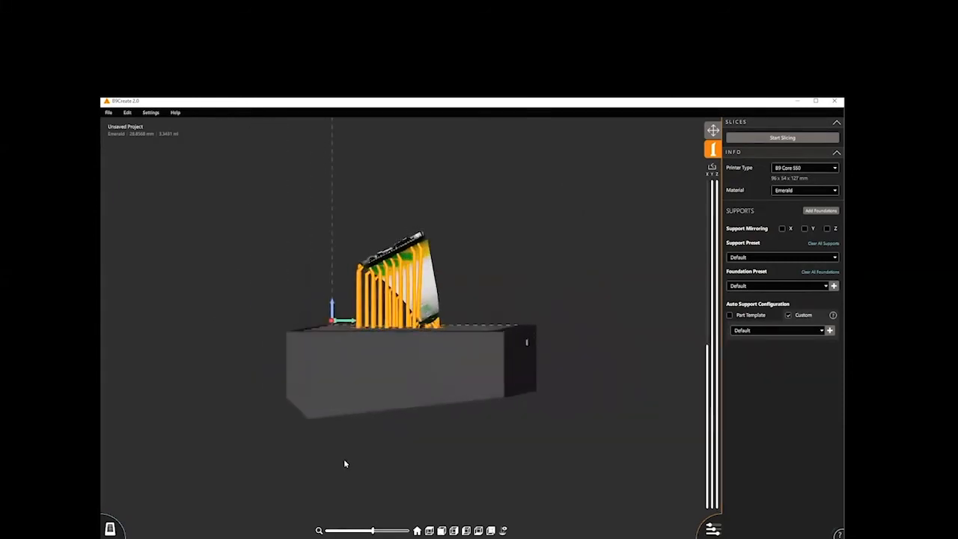
click(527, 341)
middle_drag(413, 300, 413, 278)
click(413, 299)
scroll(413, 299, up, 5)
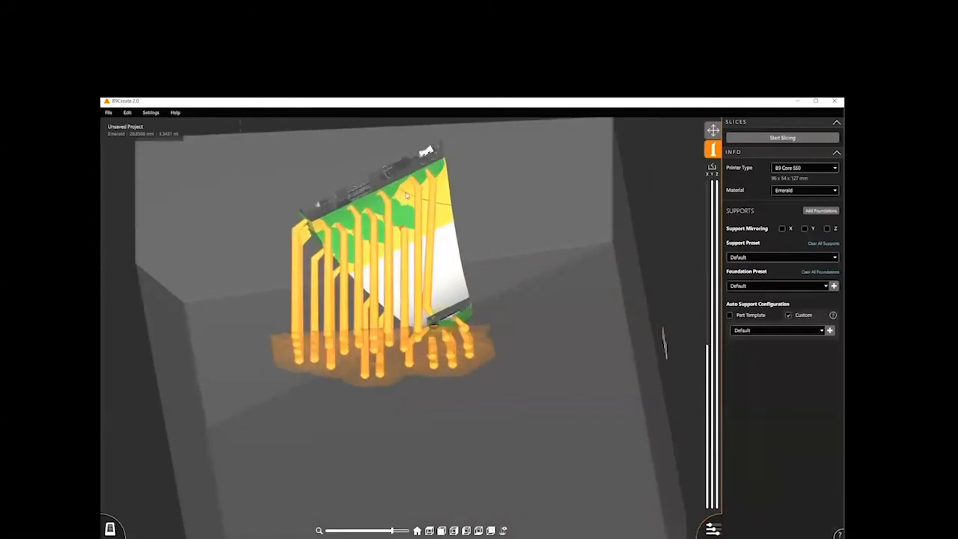
click(442, 215)
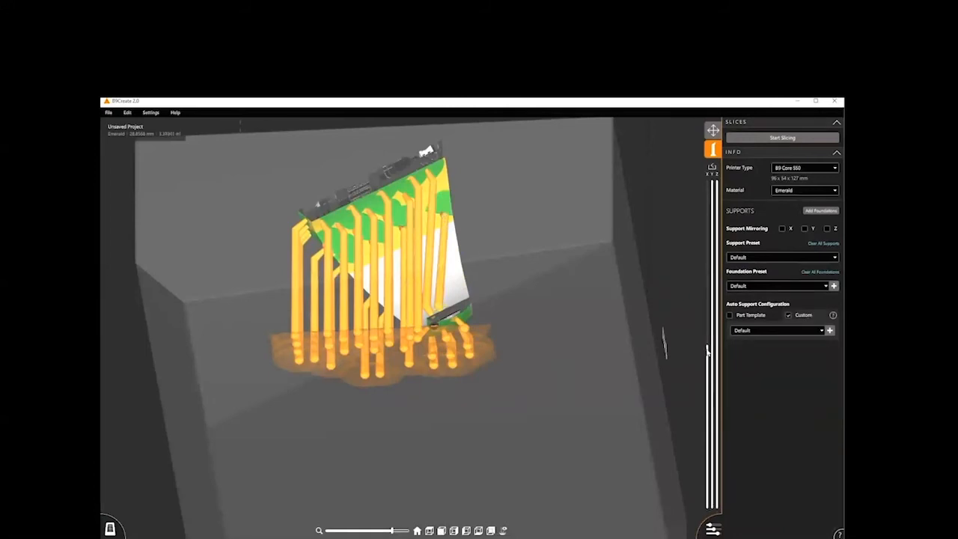
- Remove the X section, cut the model about halfway along Y to examine its interior, and reset the section view
drag(708, 347, 704, 174)
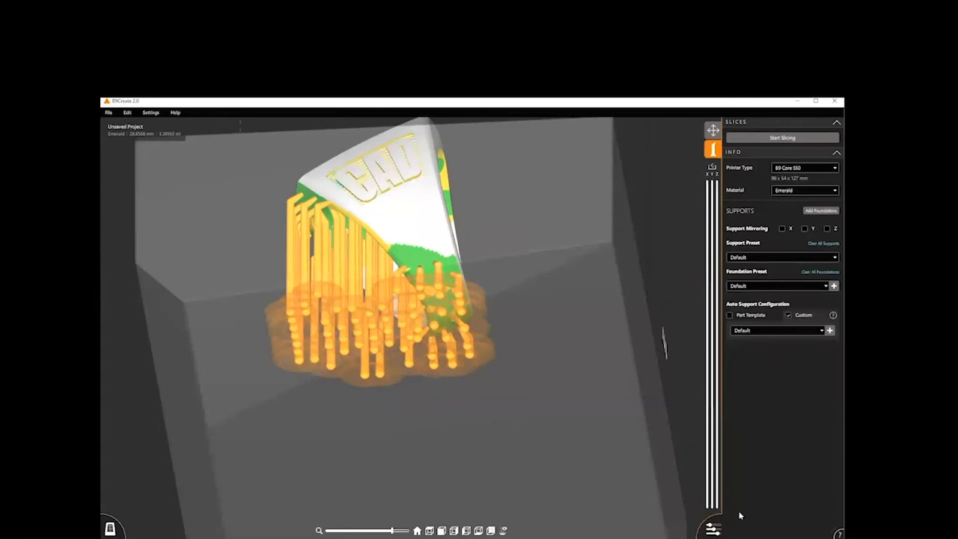
mouse_move(712, 509)
mouse_down()
mouse_move(709, 359)
mouse_move(713, 522)
mouse_up()
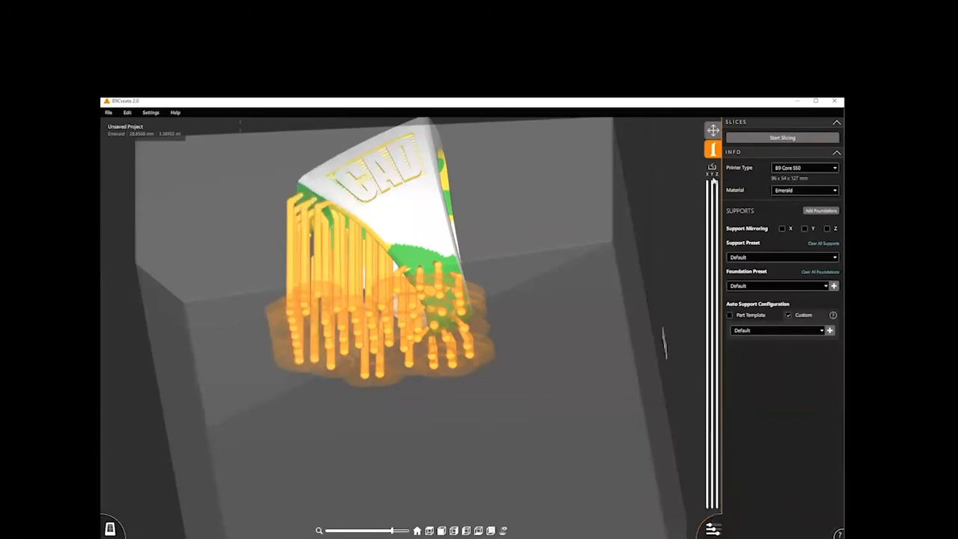
drag(713, 198, 693, 365)
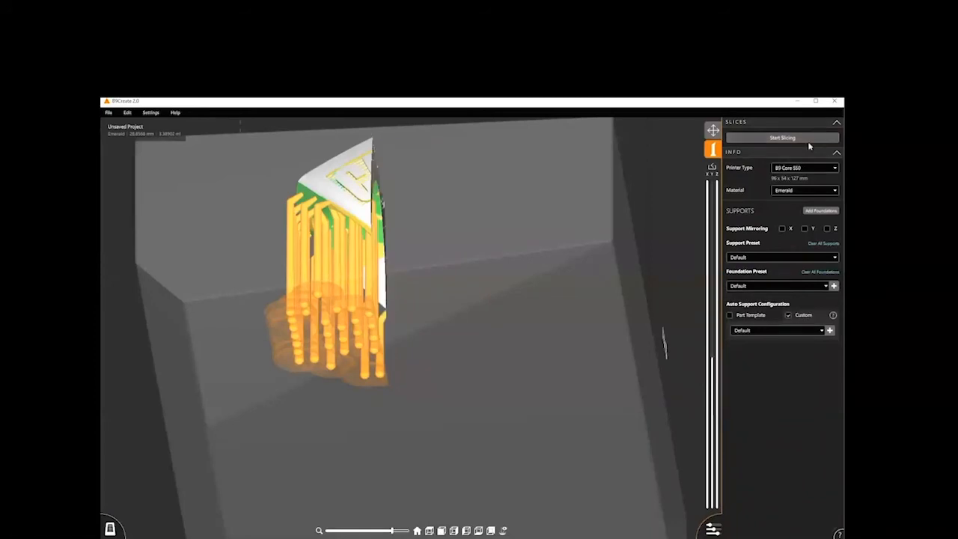
click(711, 169)
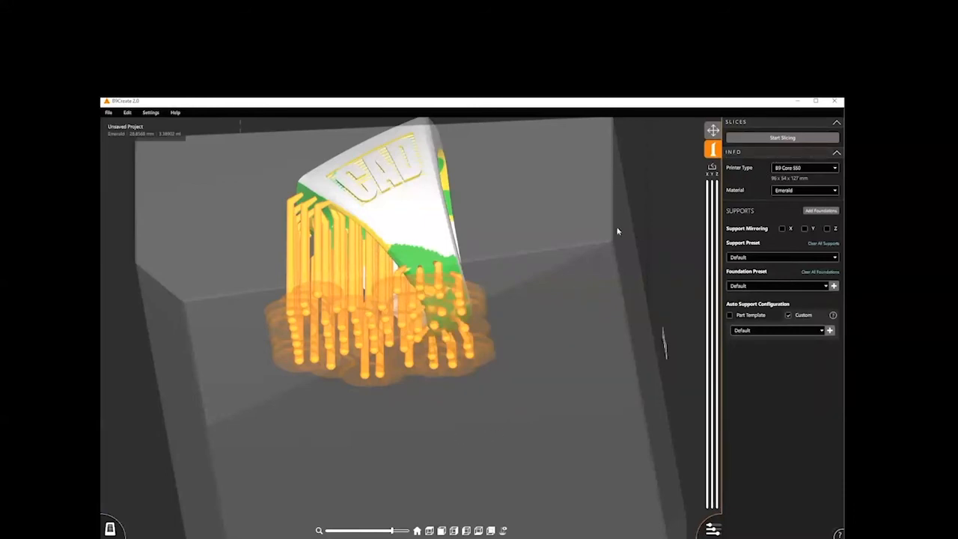
- Examine the ring's underside support coverage with the support bases hidden, restore the bases, and return to the home view
right_drag(491, 465, 487, 409)
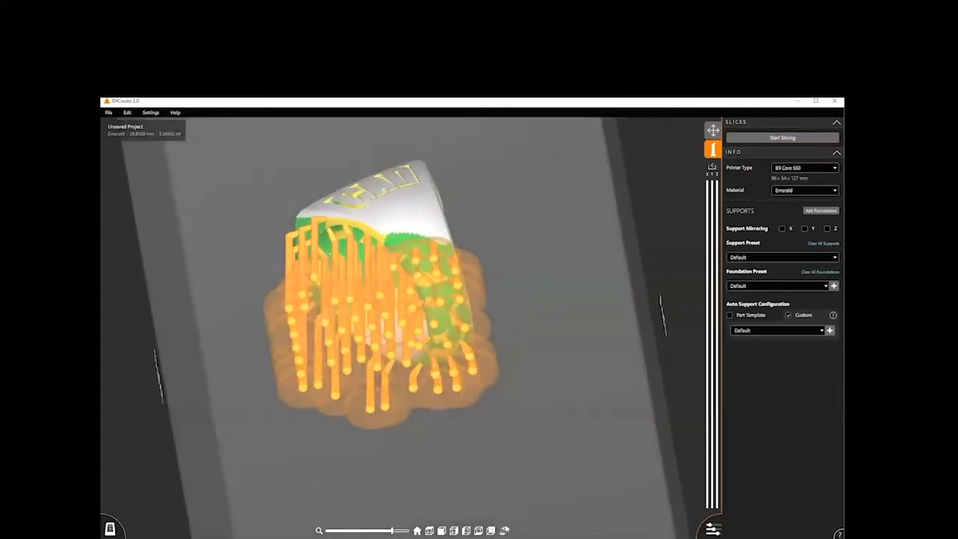
right_drag(447, 439, 446, 358)
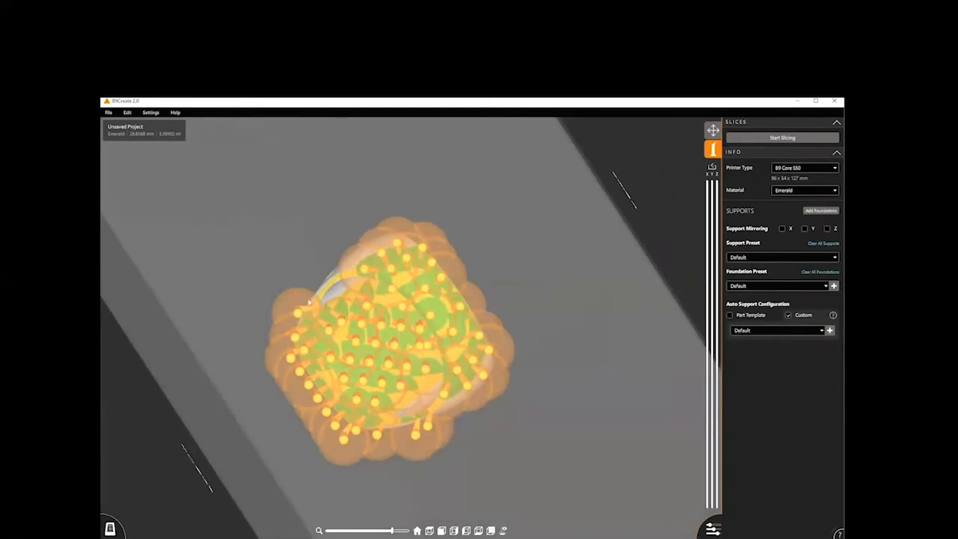
click(503, 531)
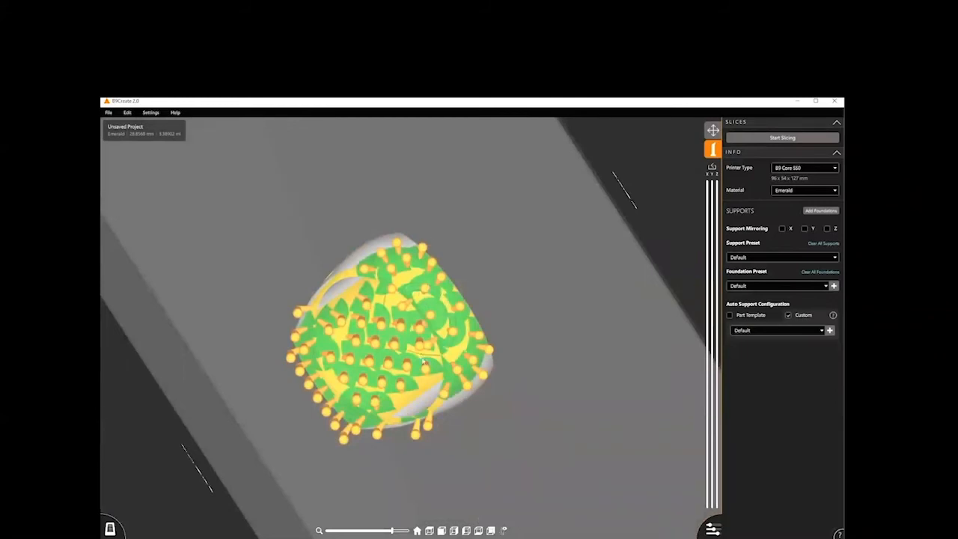
scroll(424, 363, up, 3)
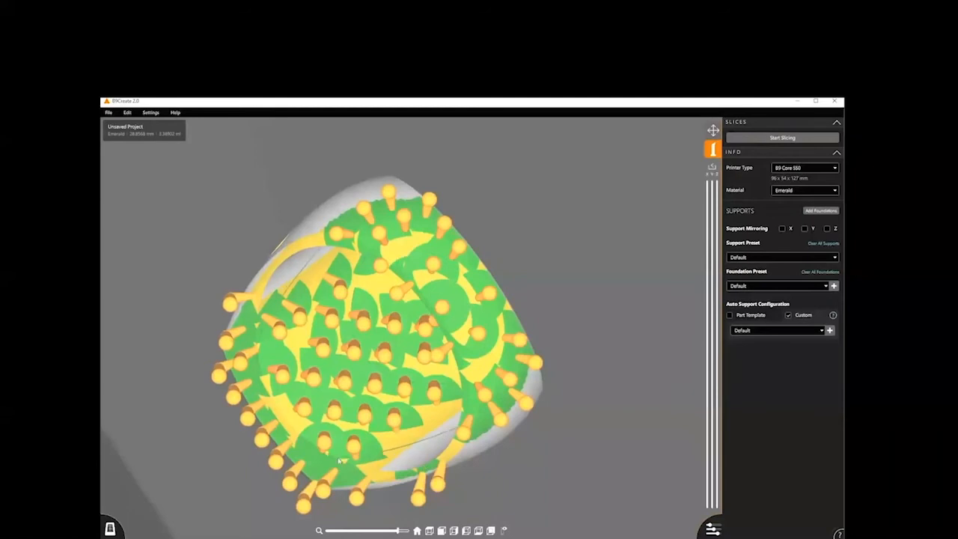
scroll(408, 280, down, 2)
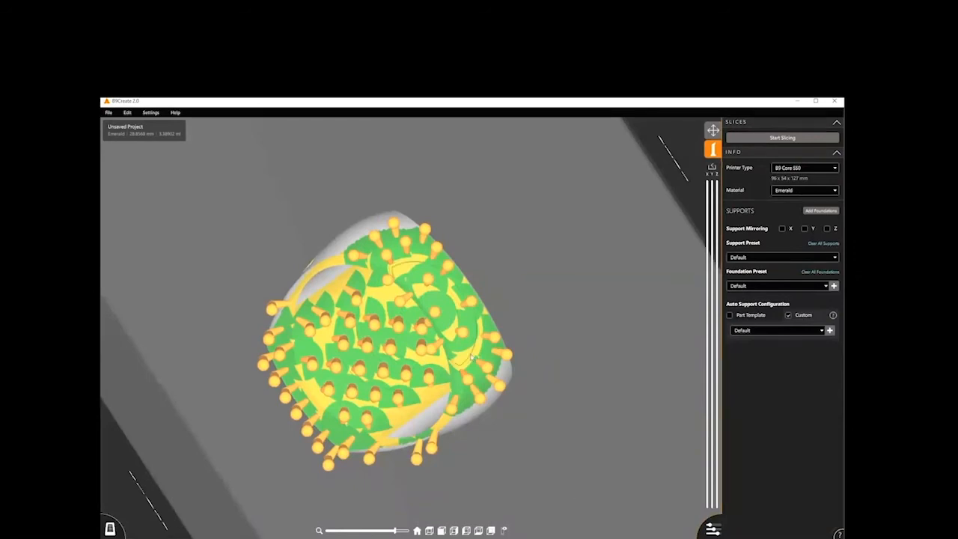
click(503, 530)
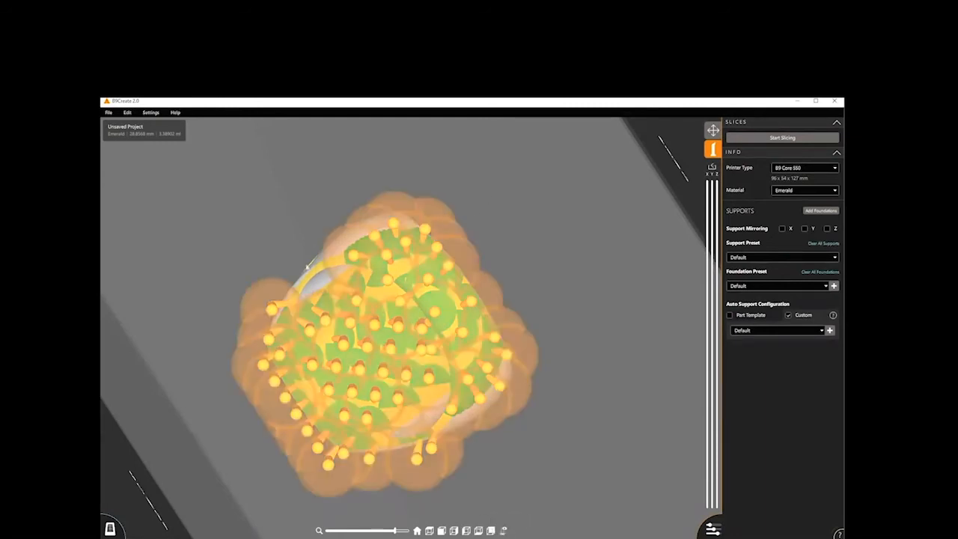
click(417, 530)
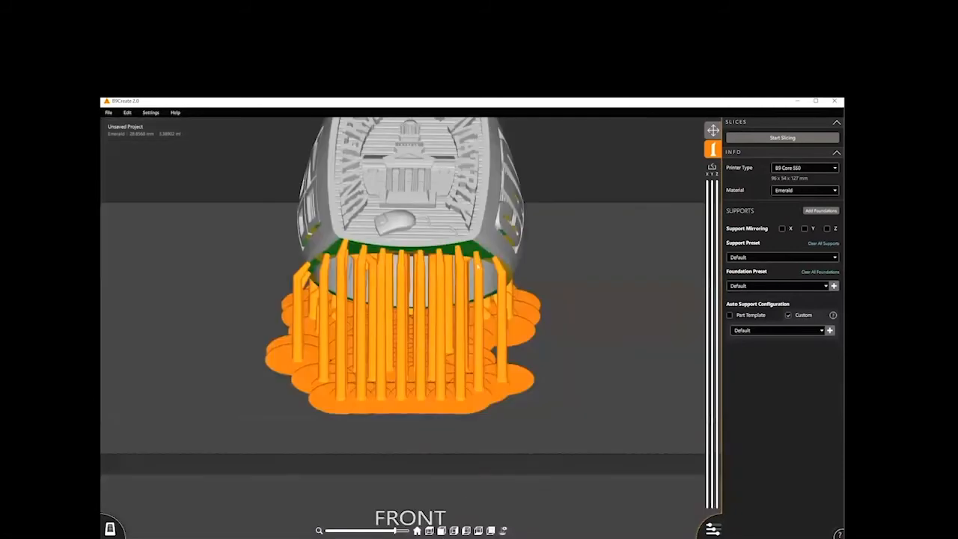
scroll(461, 385, down, 3)
scroll(463, 321, down, 2)
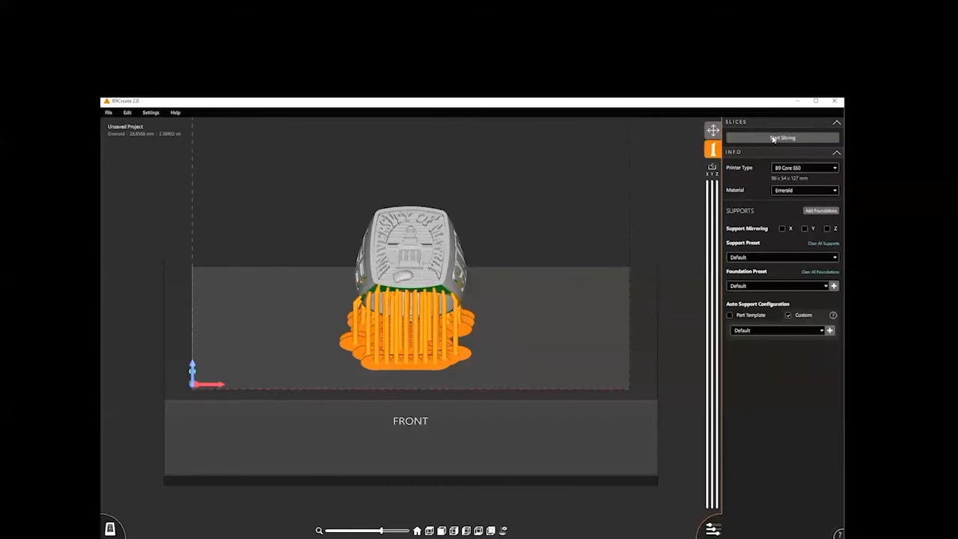
- Start slicing and save the project as MatrixSignetDemo in the Demo folder, replacing the existing file
click(774, 139)
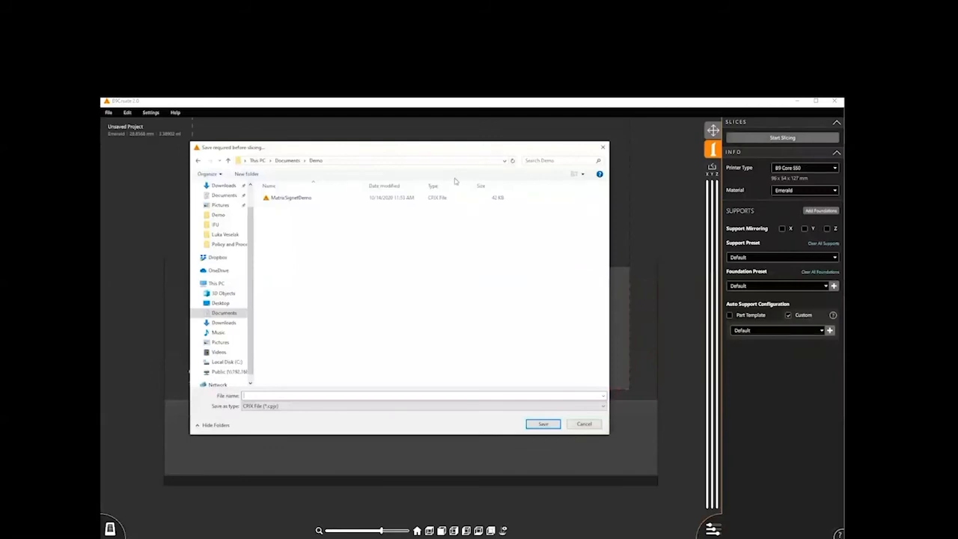
click(292, 198)
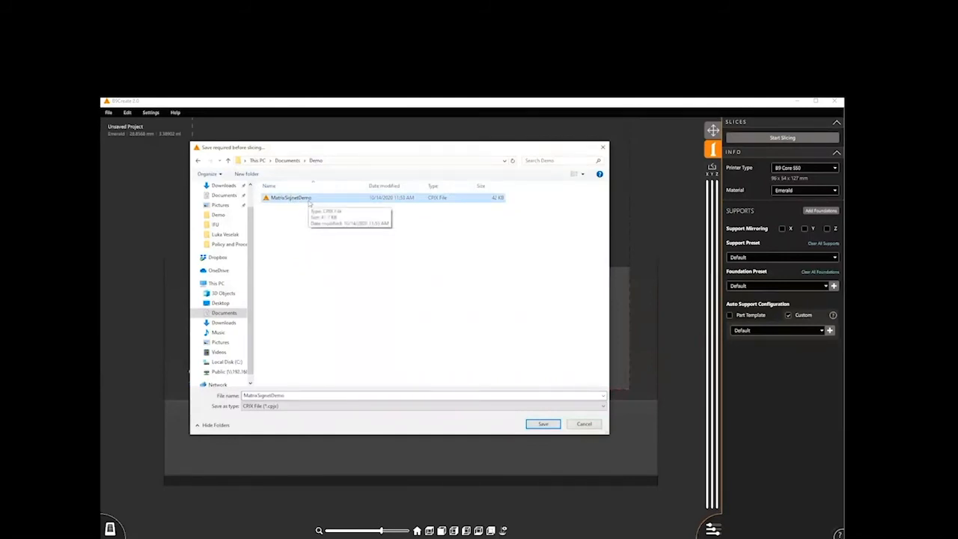
click(544, 424)
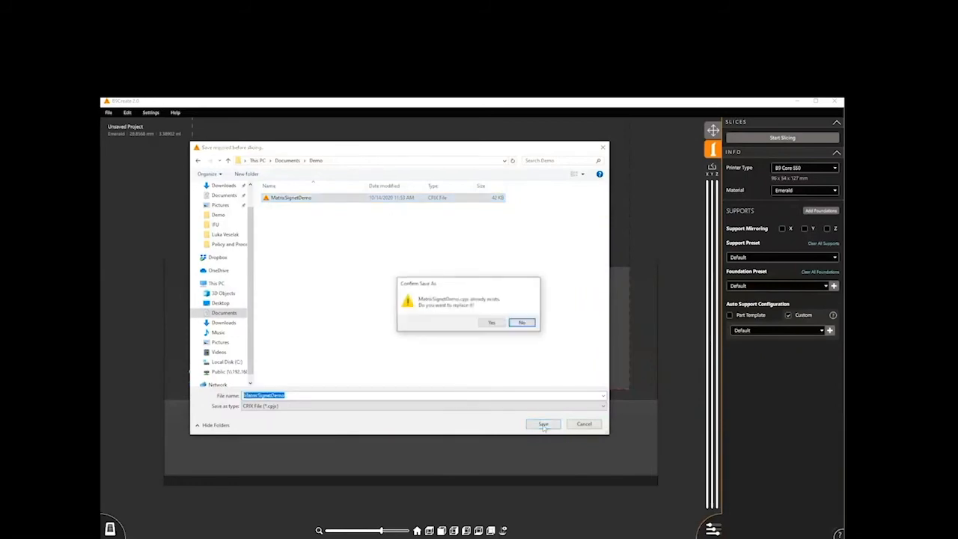
click(492, 323)
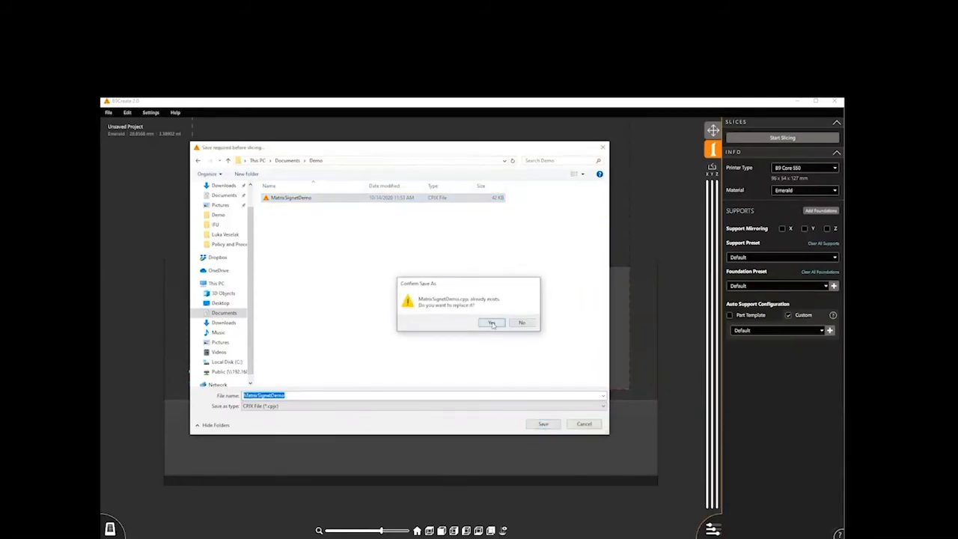
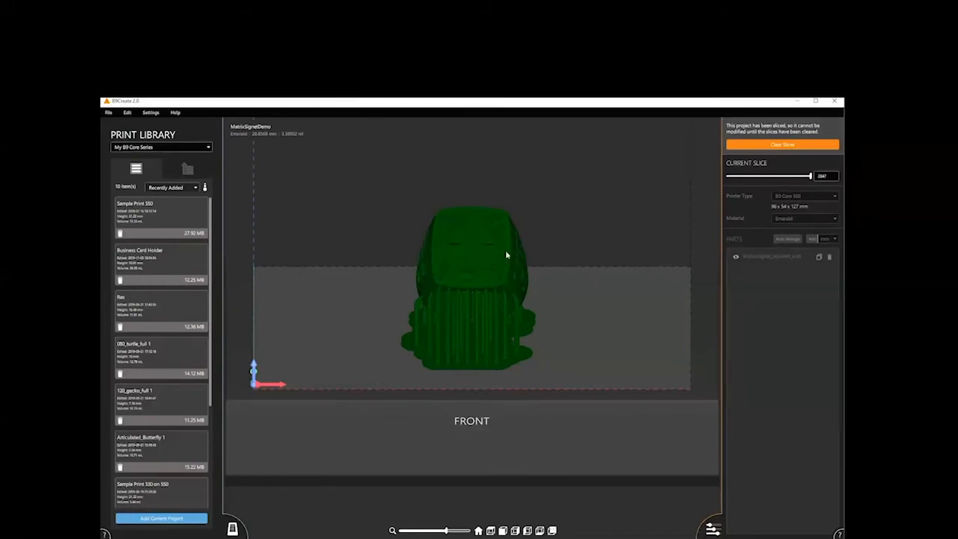
- Upload the sliced MatrixSignetDemo project to the print library of My B9 Core Series and acknowledge the upload
click(152, 520)
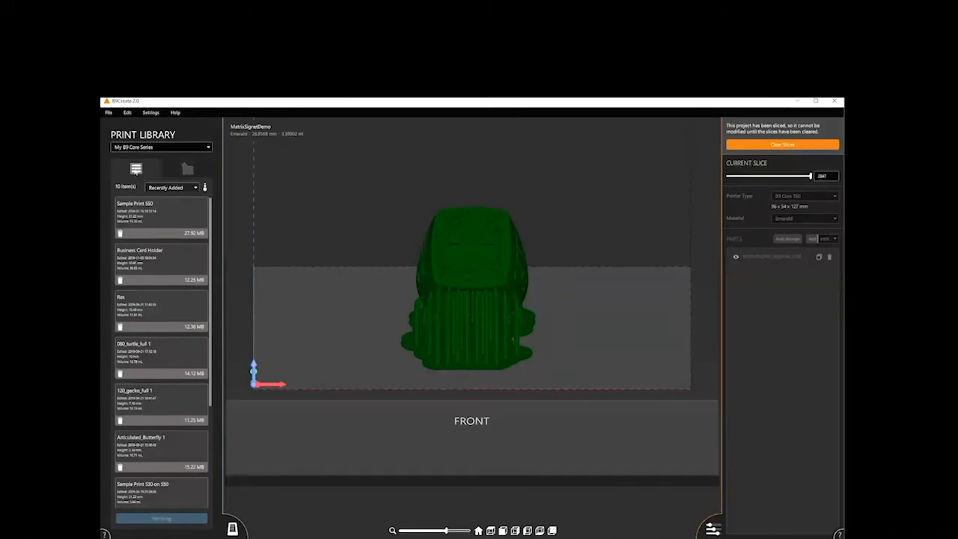
click(205, 148)
click(205, 149)
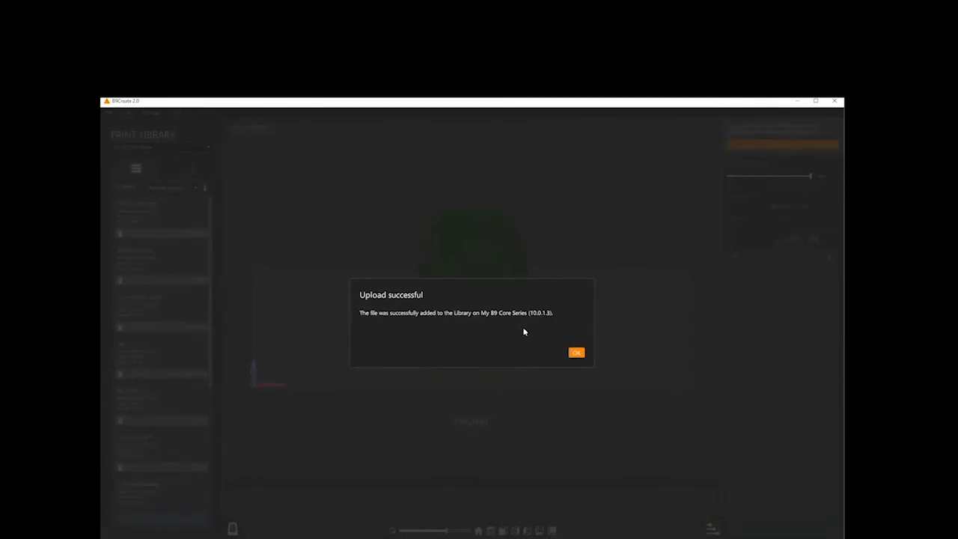
click(577, 353)
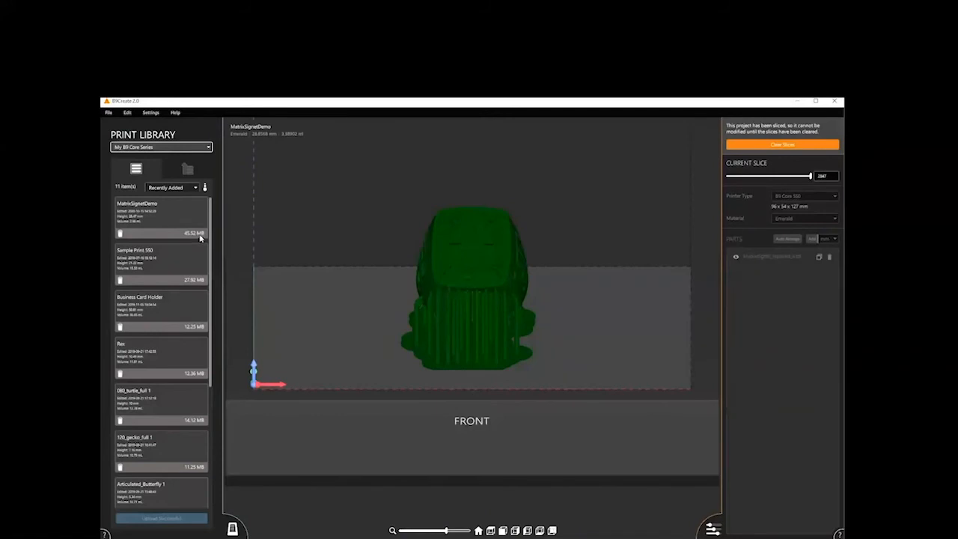
- Switch the print library to its other sort order, then restore the Recently Added order
click(195, 187)
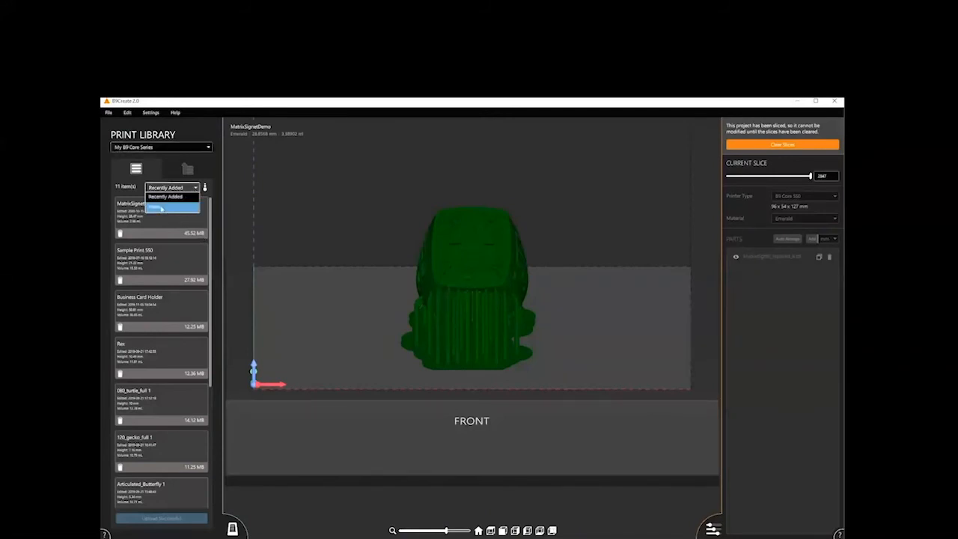
click(161, 208)
click(172, 190)
click(173, 198)
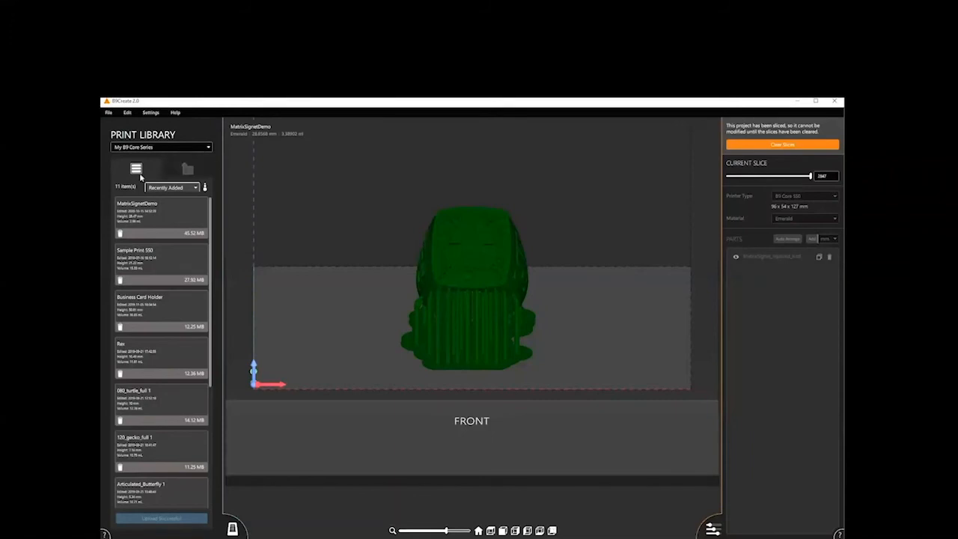
- Add the current project to the print queue with B9R-3 Emerald material and 50 µm - Recommended quality, acknowledging the upload
click(188, 173)
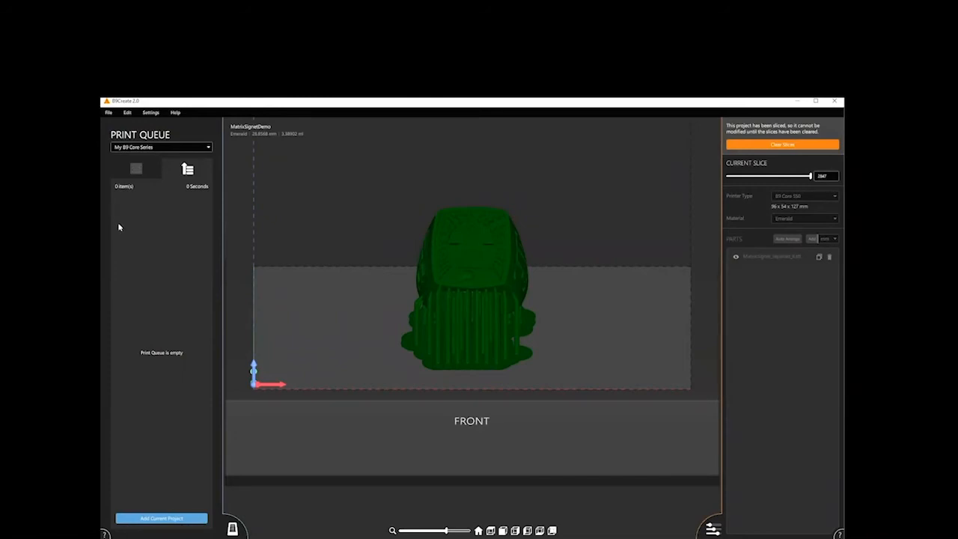
click(152, 518)
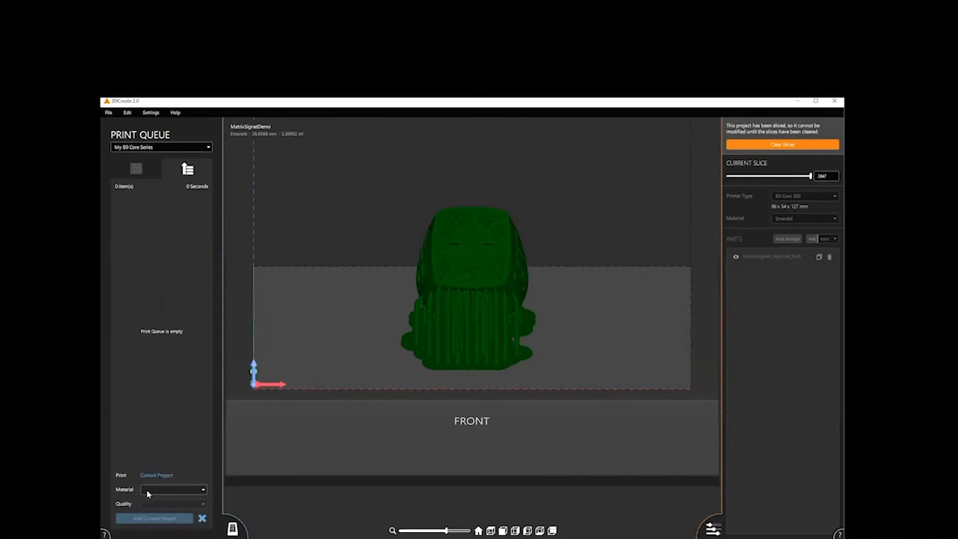
click(152, 490)
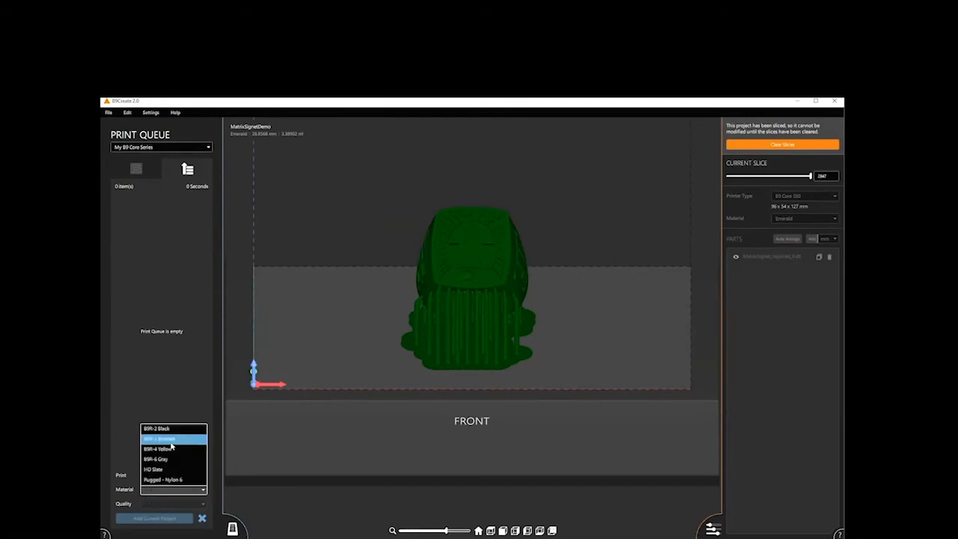
click(171, 443)
click(168, 506)
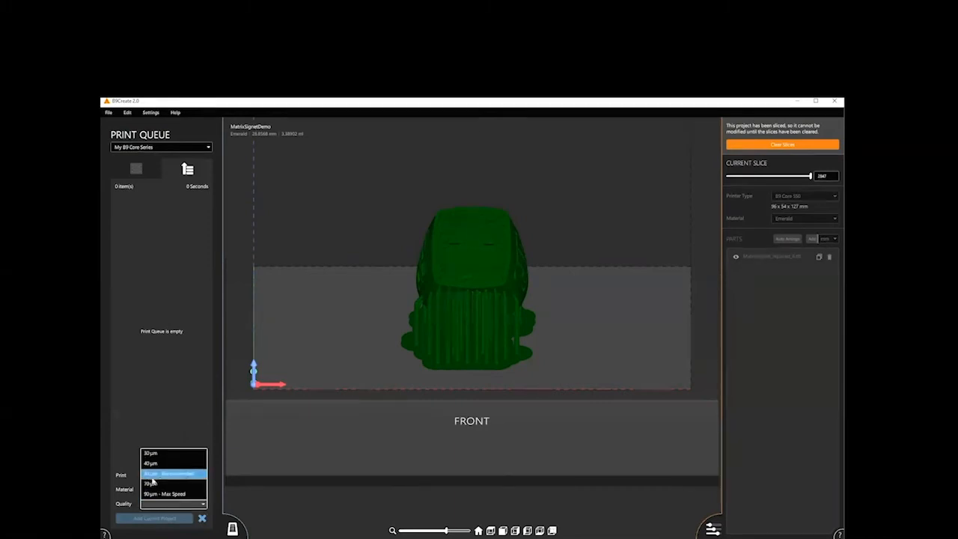
click(152, 476)
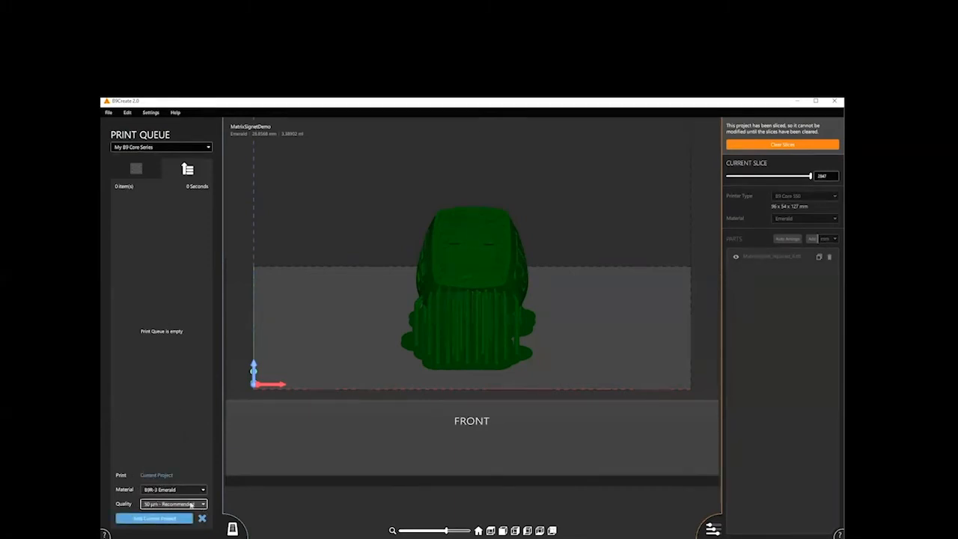
click(172, 520)
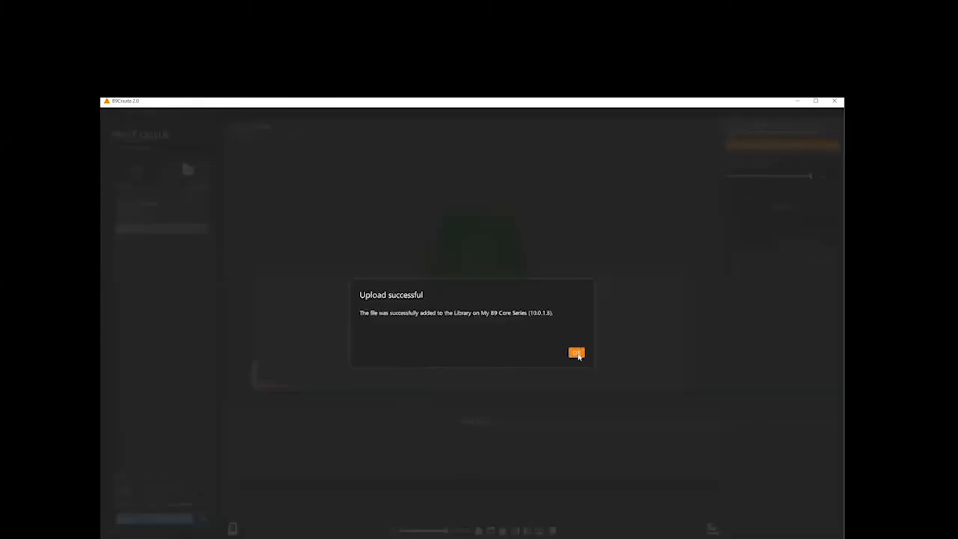
click(575, 351)
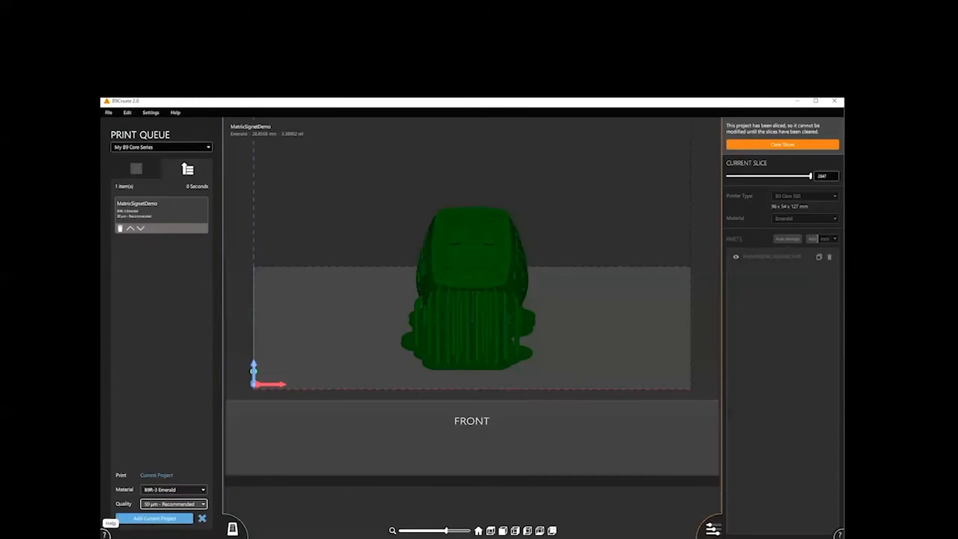
- Open the help documentation for the print queue and close it again
click(105, 534)
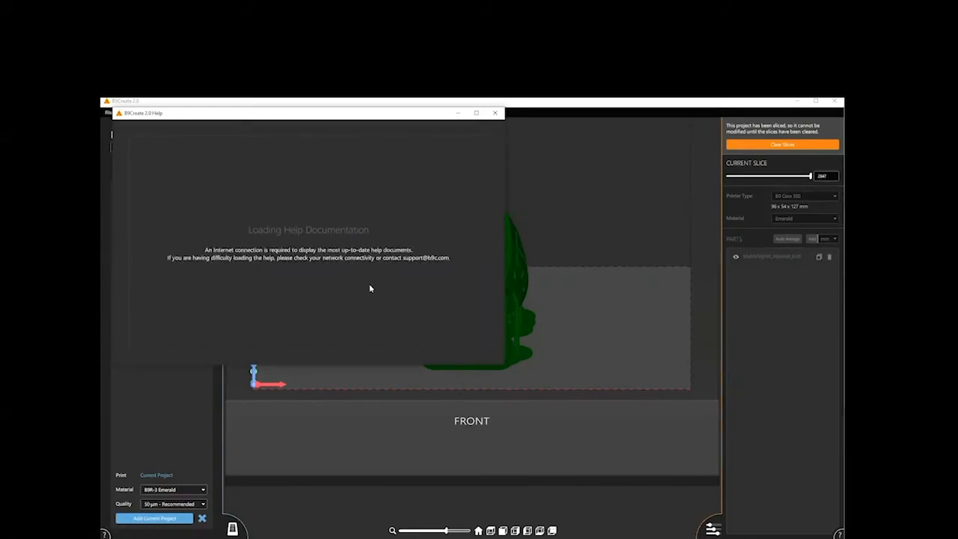
click(495, 112)
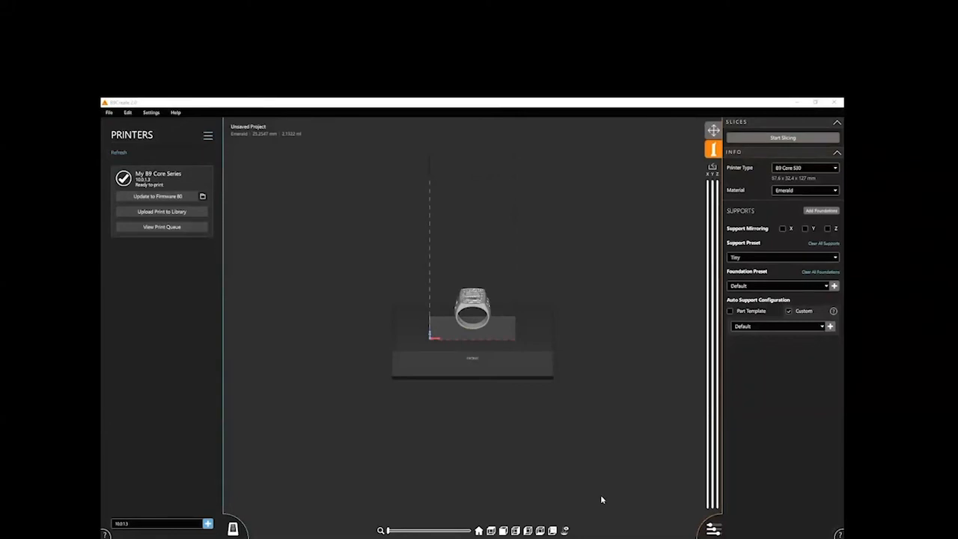
- Hide and reshow the printer controls, check the firmware update option for My B9 Core Series, and hide the controls again
click(233, 529)
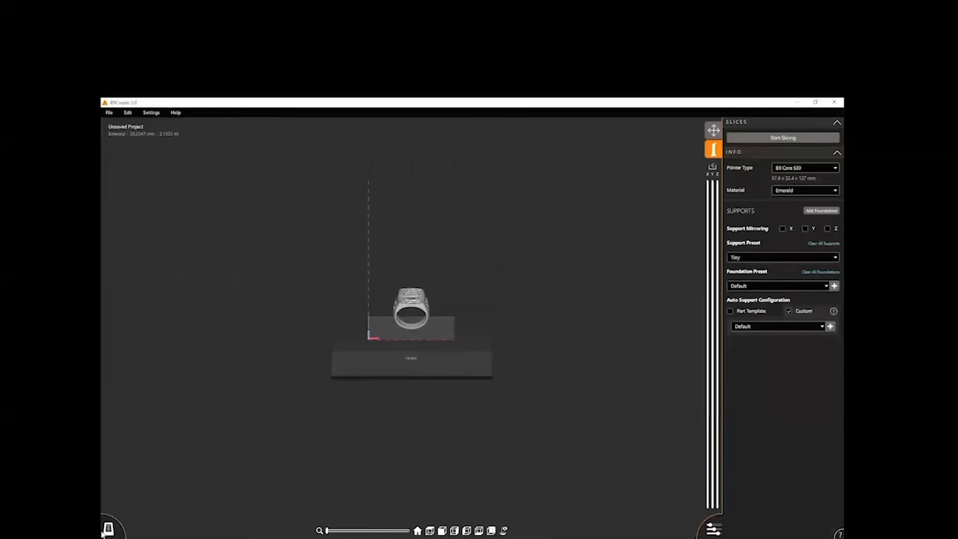
click(109, 529)
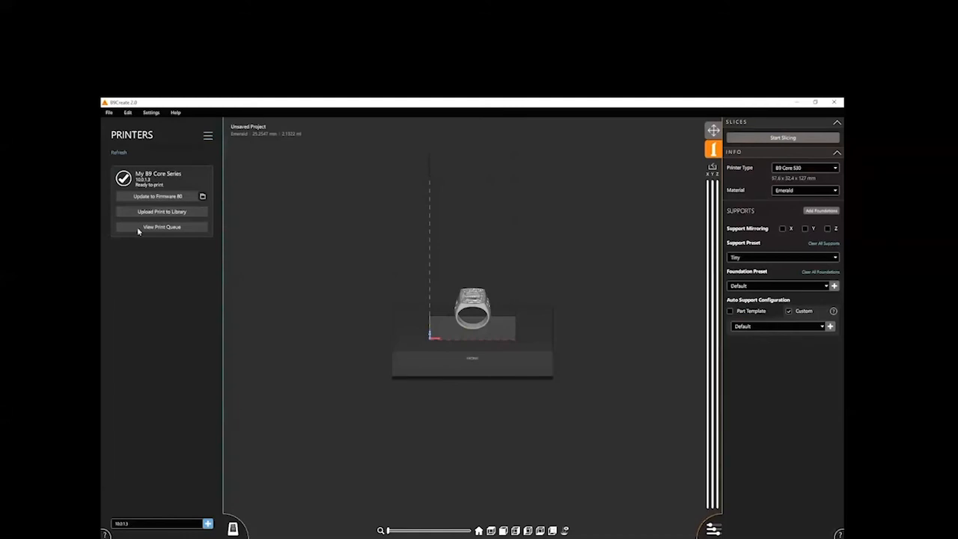
click(160, 196)
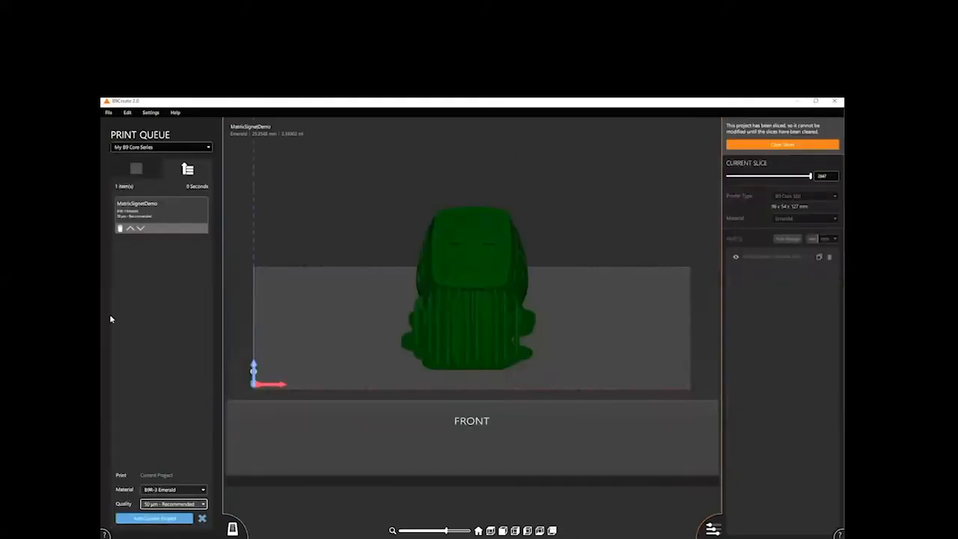
click(232, 529)
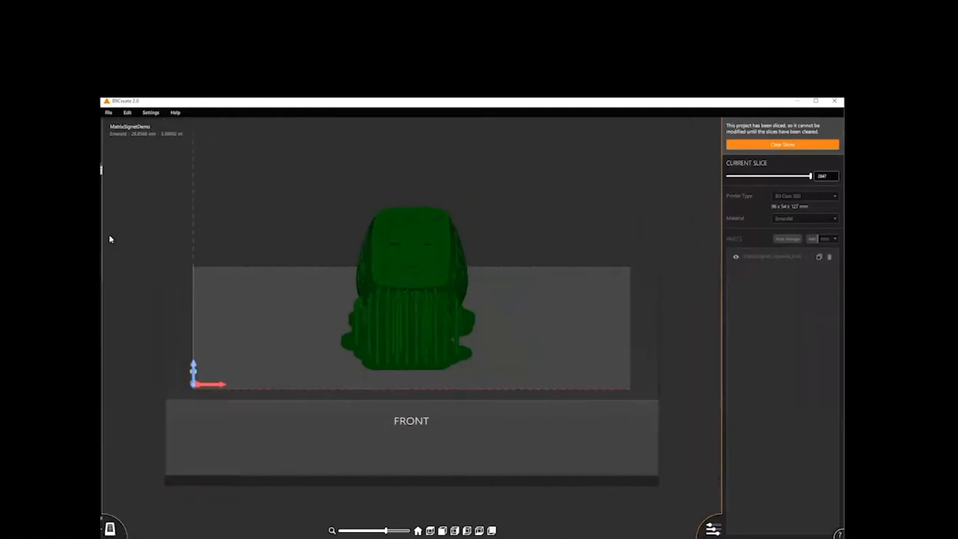